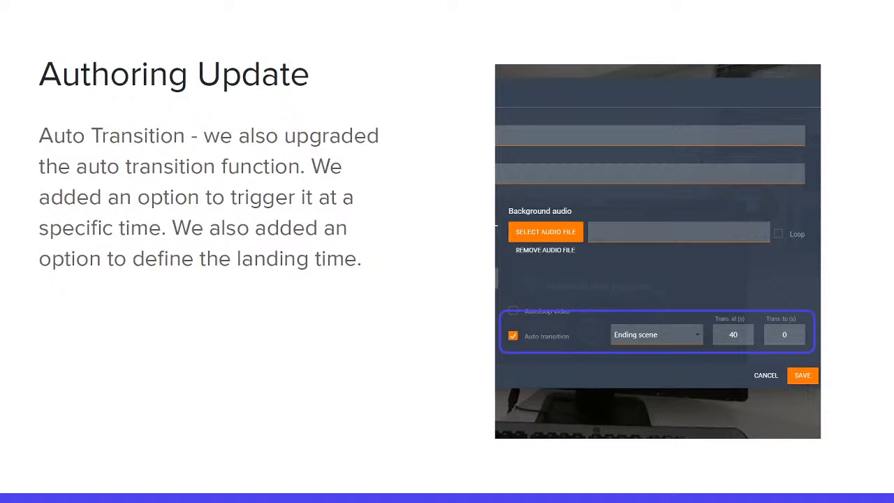
left_click(476, 227)
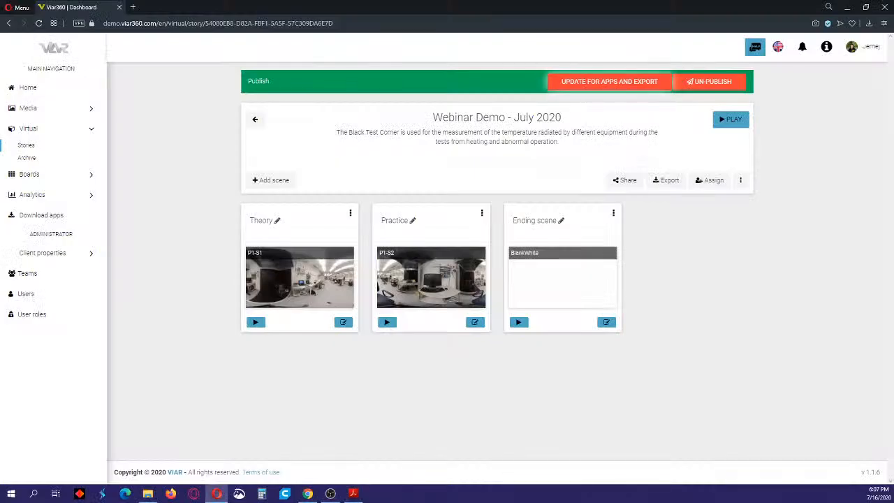
- Open the story "Webinar Demo - July 2020" from the July 2020 subfolder of the WEBINAR stories folder
left_click(30, 88)
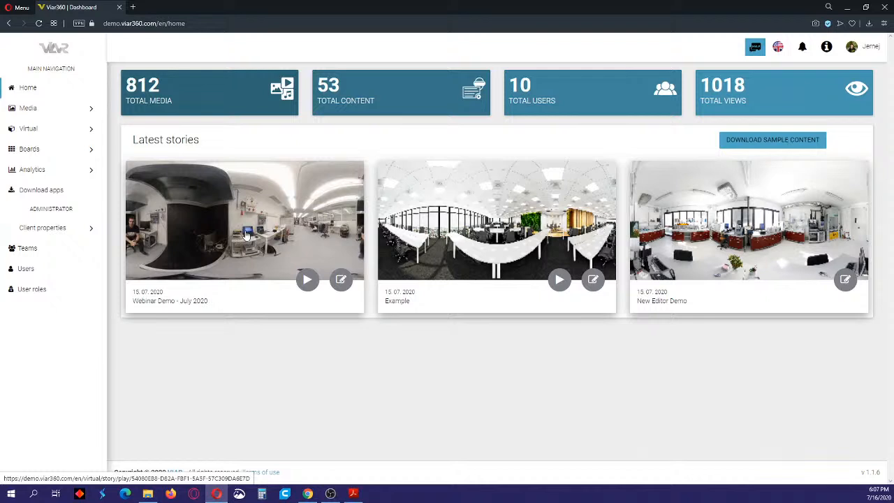
left_click(74, 133)
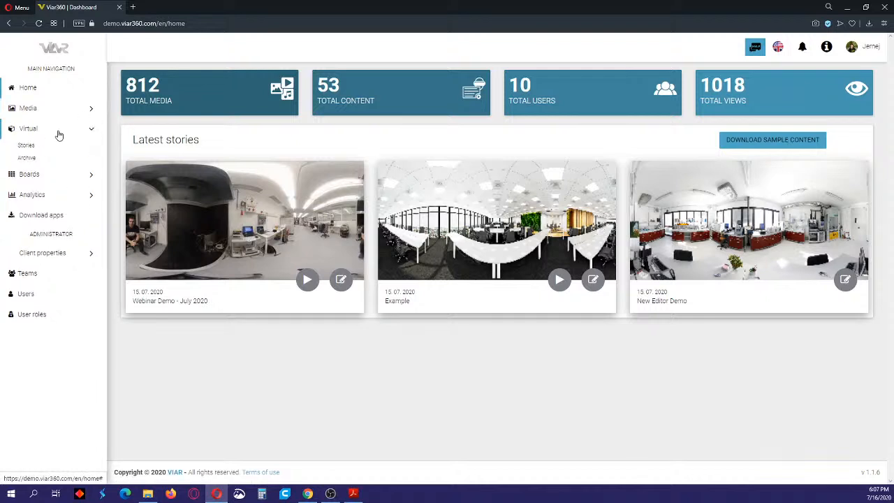
left_click(31, 147)
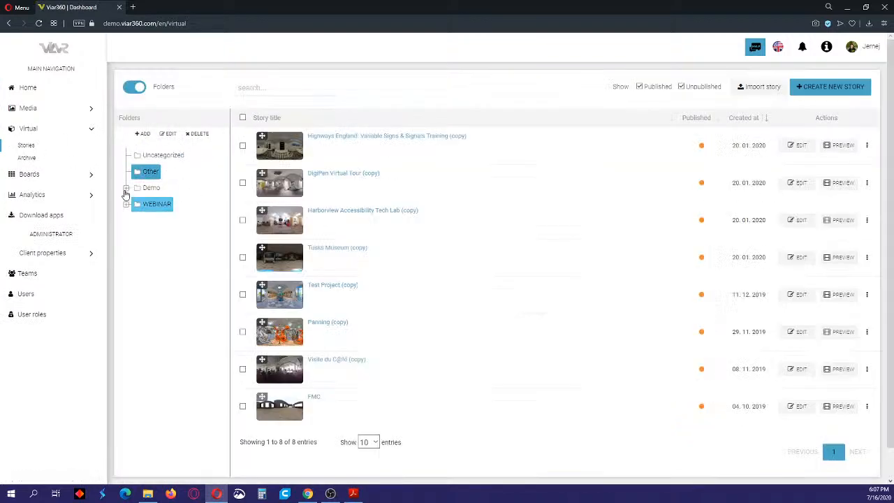
left_click(126, 203)
left_click(167, 285)
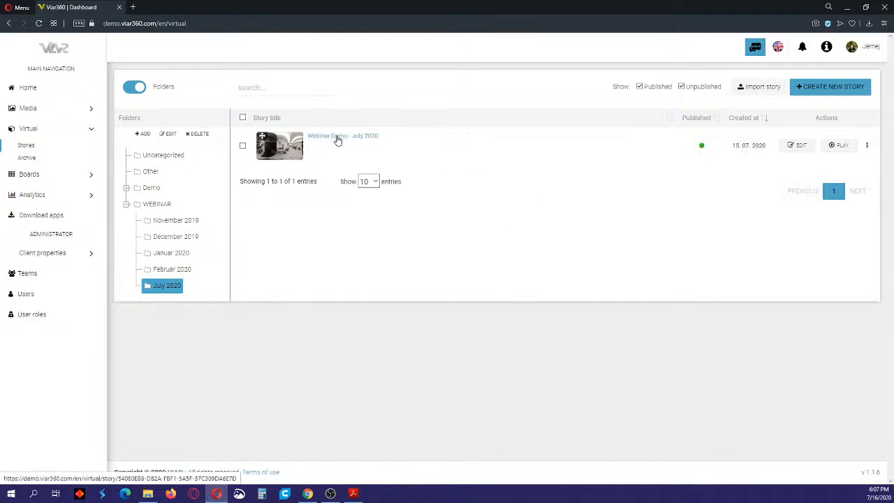
left_click(337, 139)
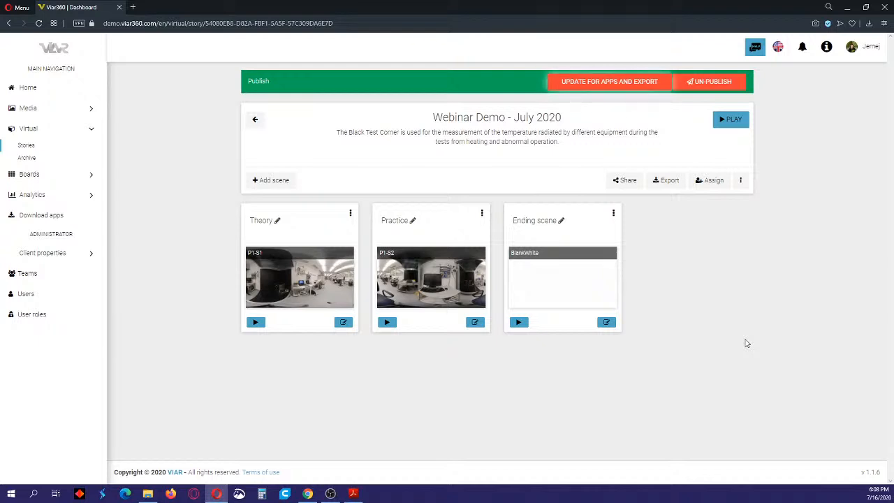
- Play the Webinar Demo - July 2020 story and look around the 360 scene at the instructor, the Black Test Corner and its caption
left_click(731, 125)
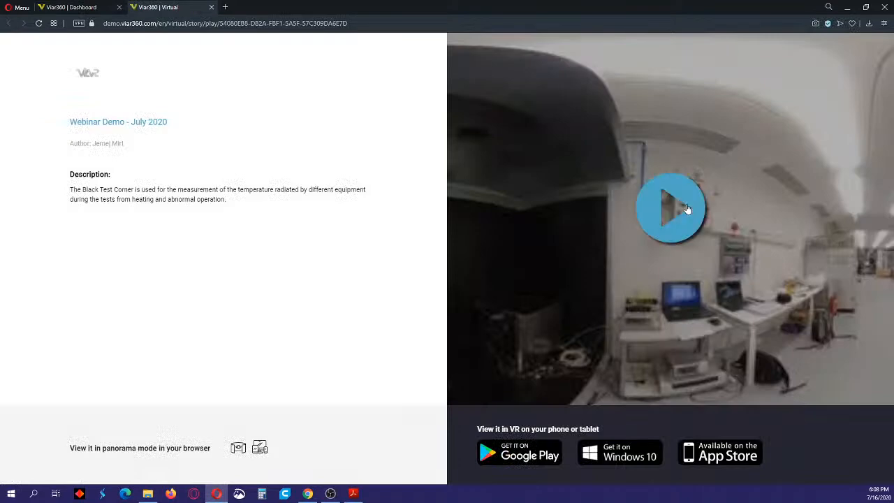
left_click(685, 210)
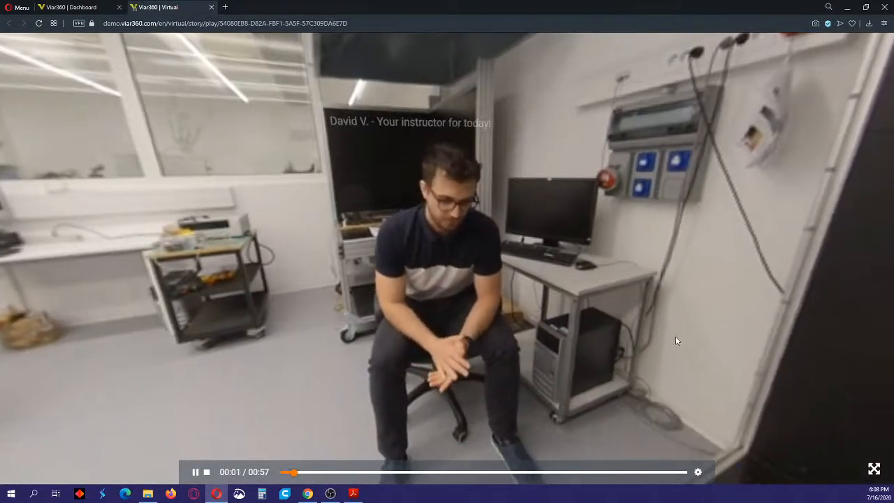
left_click_drag(675, 337, 634, 331)
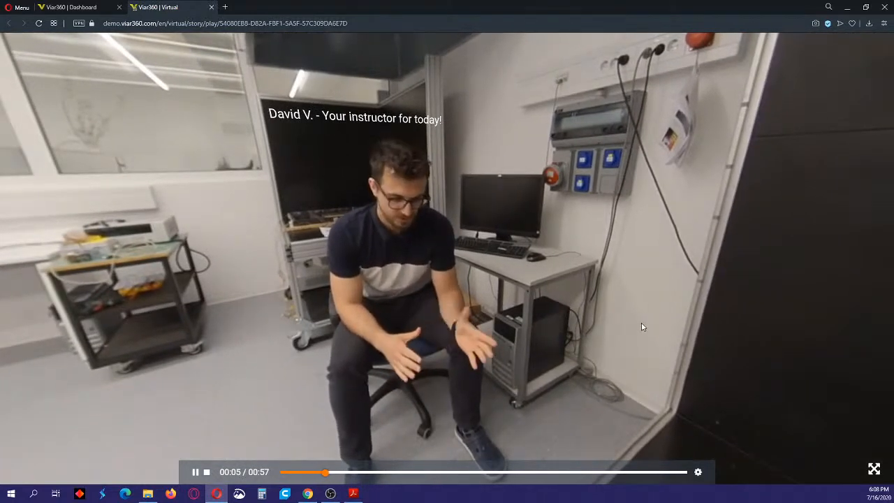
left_click_drag(640, 304, 619, 315)
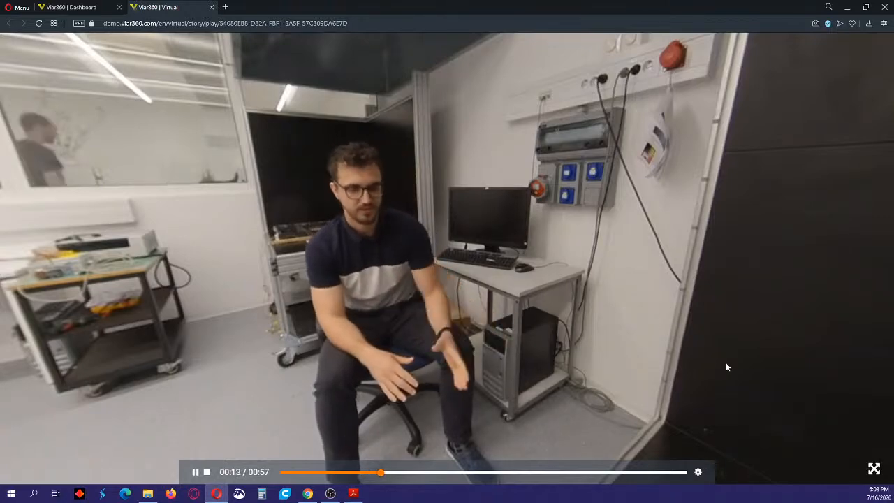
left_click_drag(771, 350, 677, 311)
left_click_drag(718, 342, 292, 367)
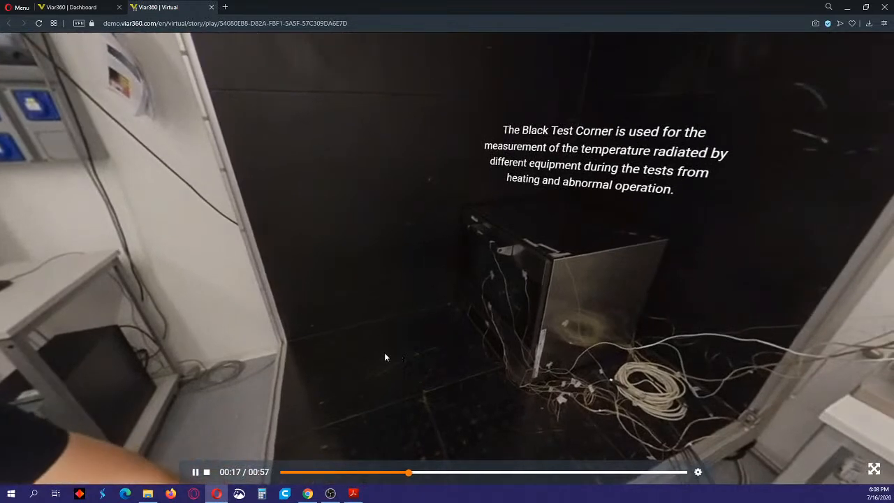
left_click_drag(399, 355, 319, 367)
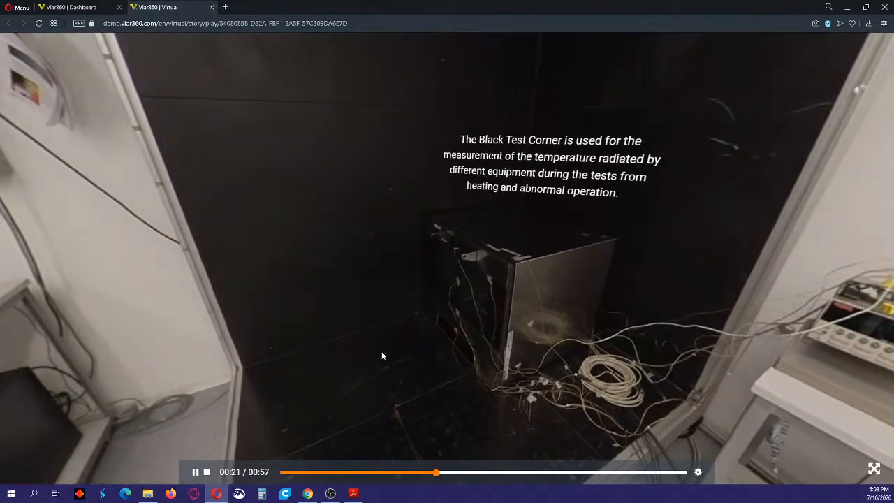
left_click_drag(377, 352, 411, 361)
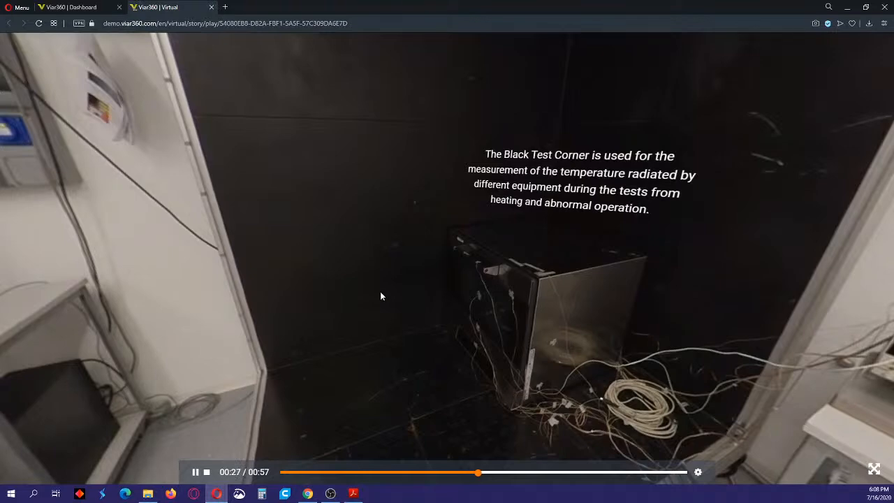
left_click_drag(338, 373, 489, 359)
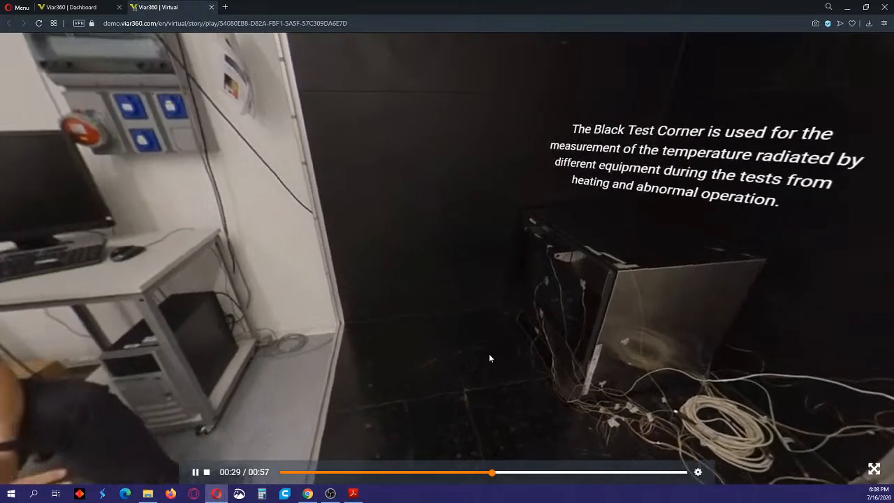
left_click_drag(369, 329, 589, 343)
left_click_drag(487, 318, 647, 317)
left_click_drag(559, 302, 676, 311)
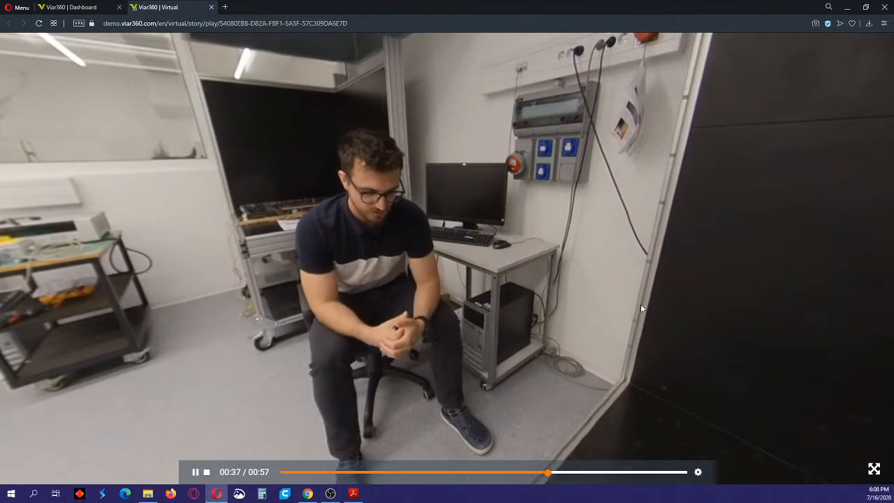
left_click_drag(646, 312, 400, 326)
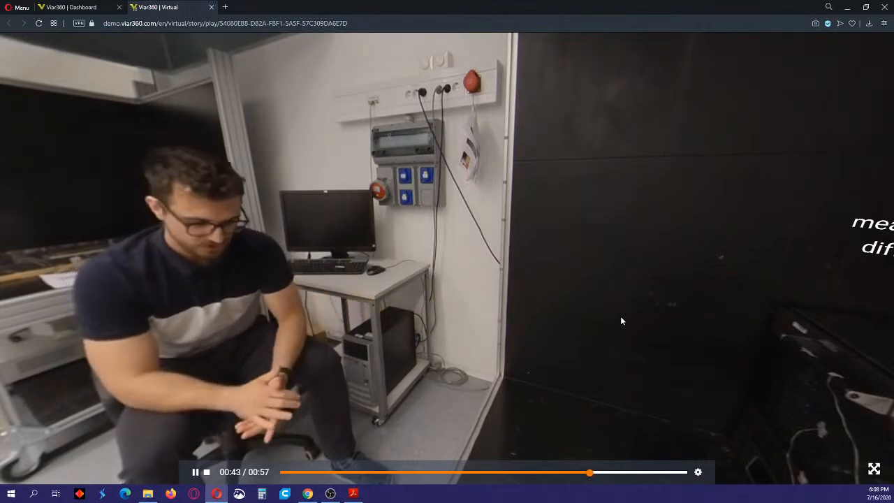
left_click_drag(583, 308, 607, 274)
left_click_drag(483, 294, 271, 273)
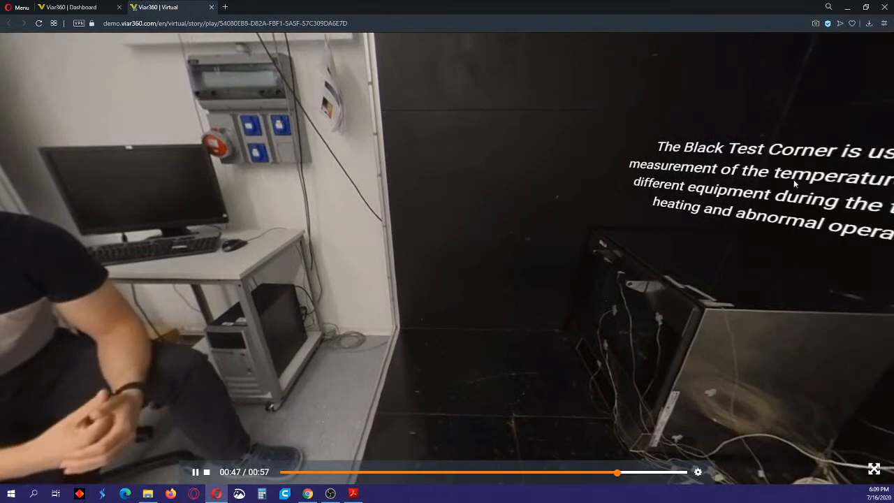
left_click_drag(465, 385, 464, 284)
left_click_drag(496, 206, 352, 359)
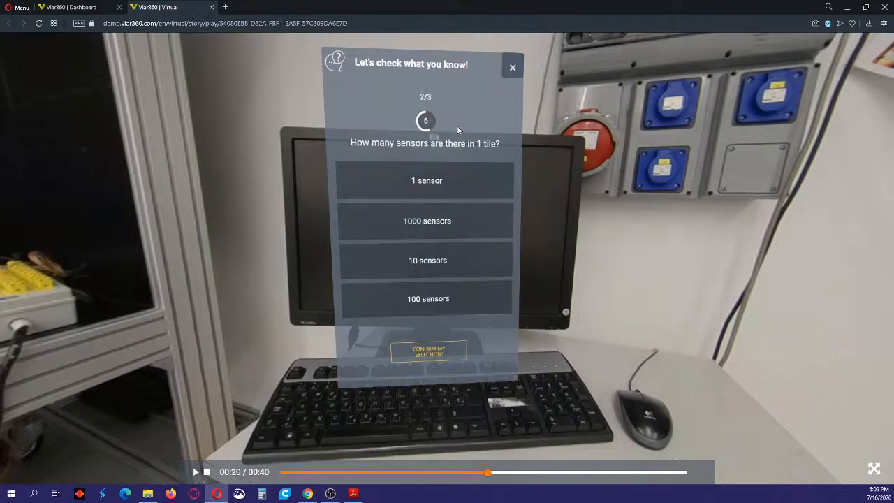
- Answer quiz questions 2 and 3 with "10 sensors" per tile and a maximum weight limit of "250 kg", confirming each selection
left_click(429, 271)
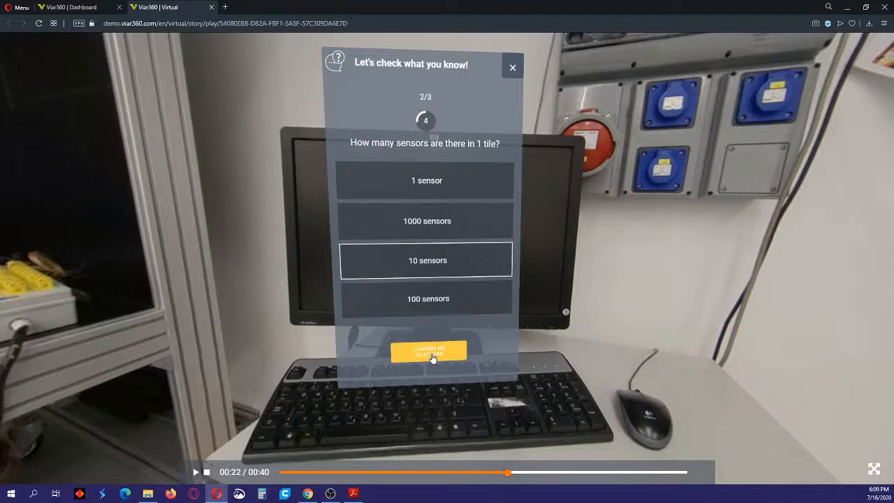
left_click(429, 351)
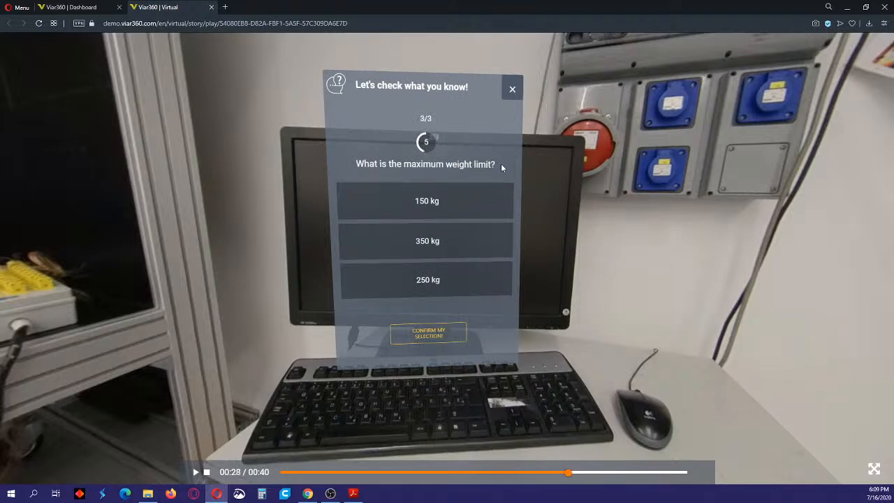
left_click(435, 283)
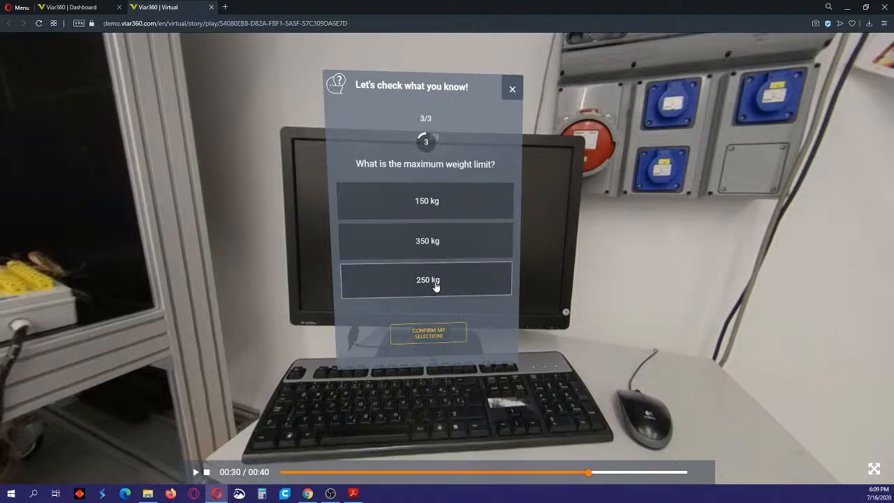
left_click(433, 336)
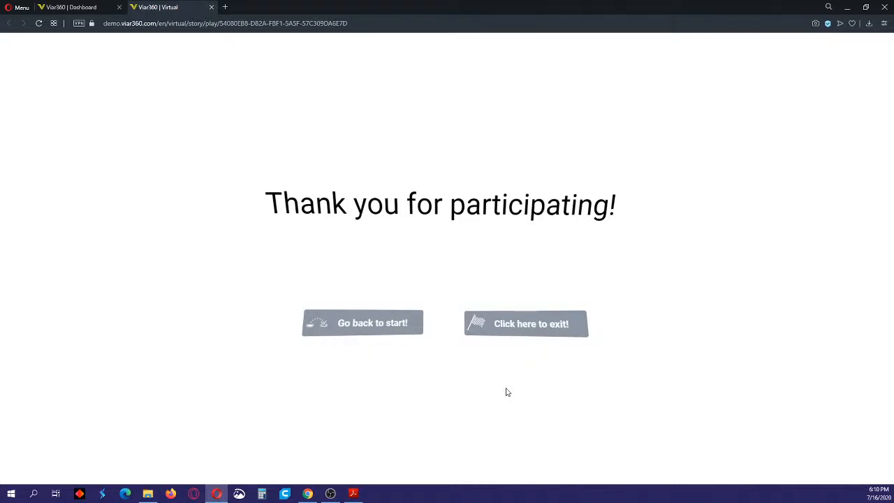
- Close the story playback and return to the July 2020 subfolder of the WEBINAR stories
mouse_move(506, 387)
left_mouse_down()
mouse_move(461, 350)
mouse_move(555, 375)
mouse_move(503, 384)
mouse_move(497, 376)
mouse_move(517, 385)
left_mouse_up()
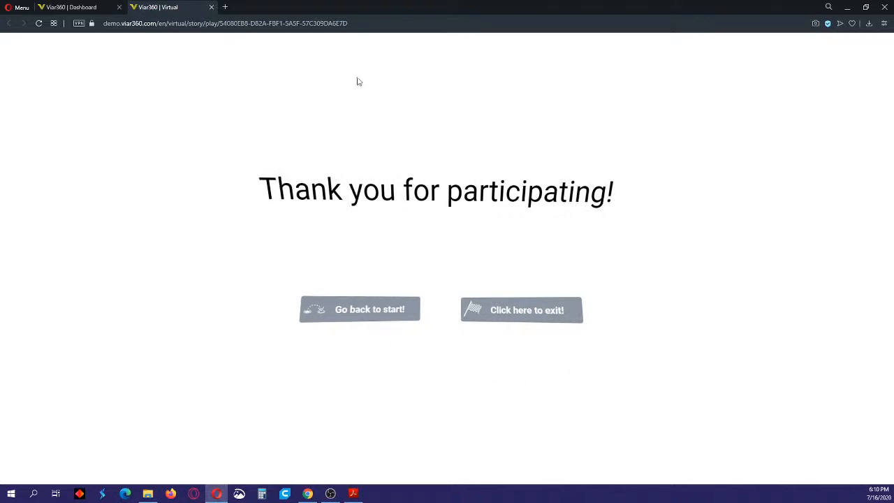
left_click(212, 8)
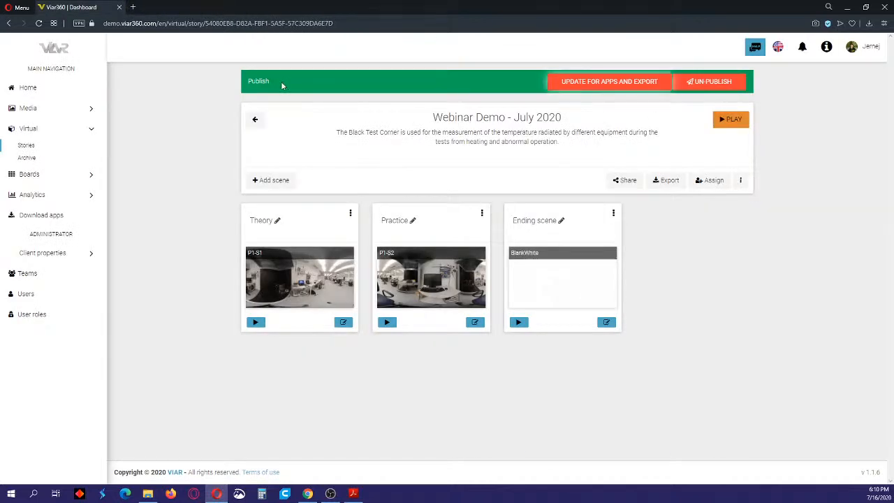
left_click(26, 146)
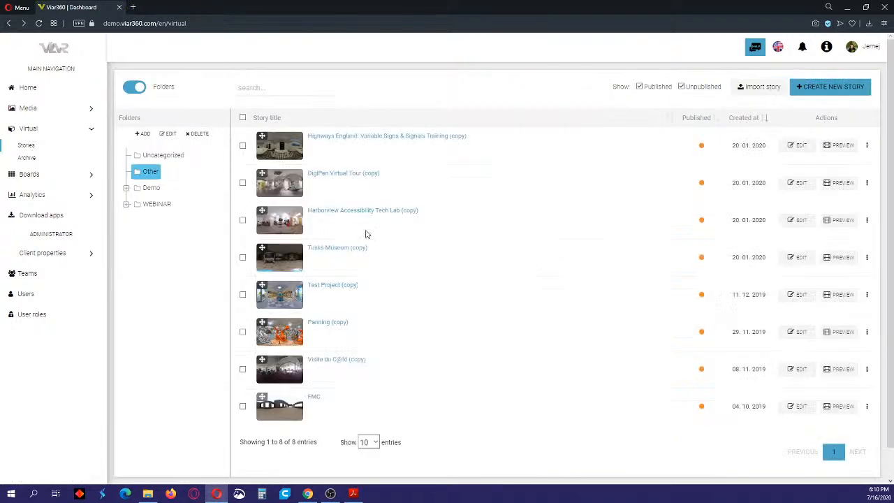
left_click(126, 204)
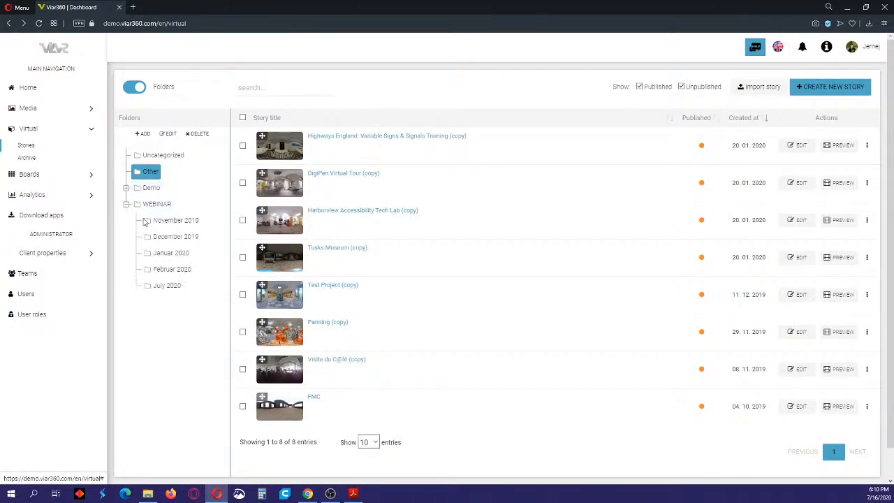
left_click(165, 286)
- Create and save a new story titled "Demo"
left_click(845, 87)
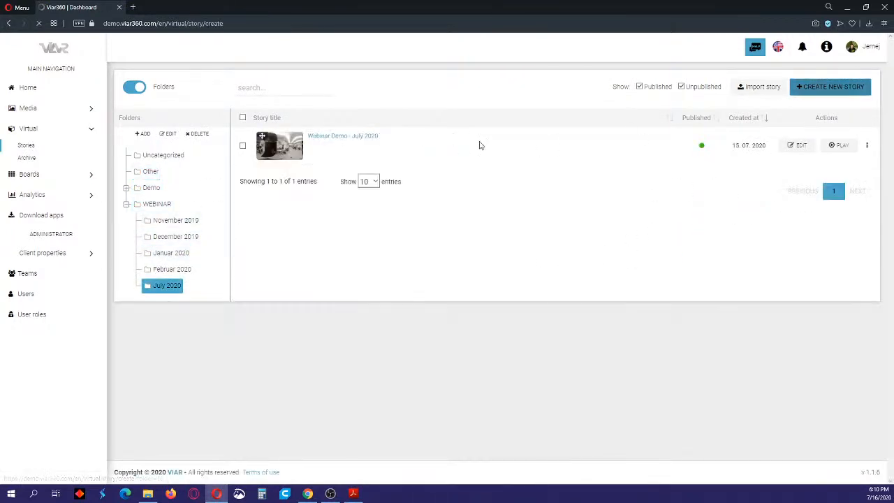
left_click(406, 146)
type("Demo")
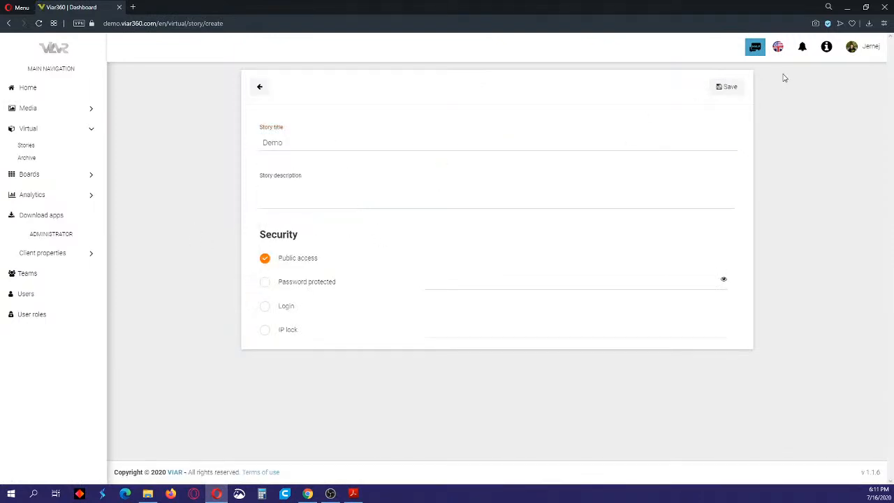
left_click(729, 87)
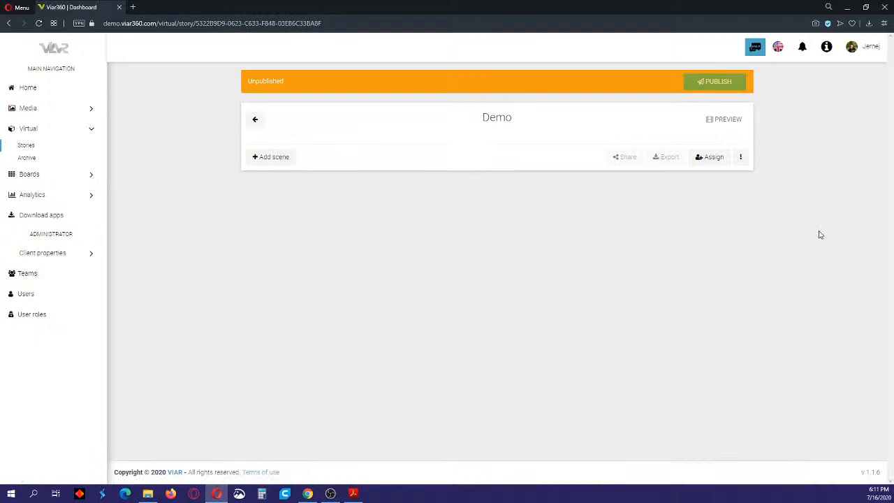
- Add the BlankWhite, P1-S2 and P1-S1 media from the July 2020 folder as scenes of the Demo story
left_click(280, 156)
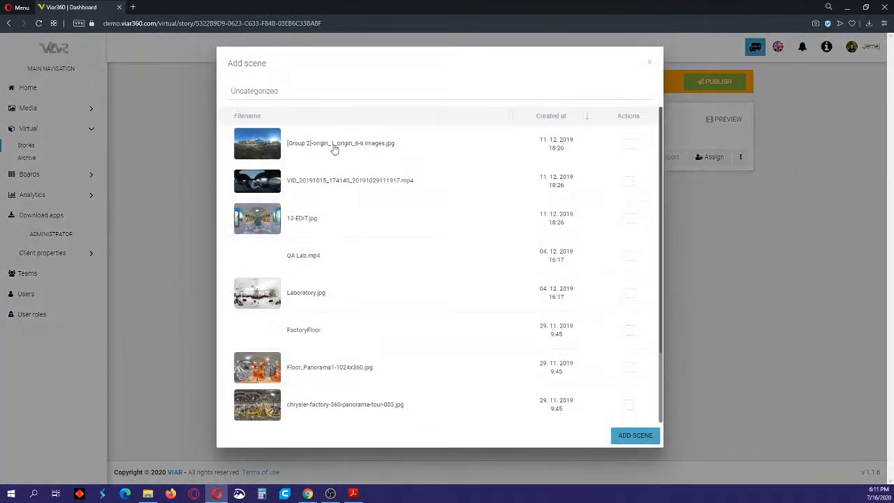
left_click(289, 94)
left_click(294, 208)
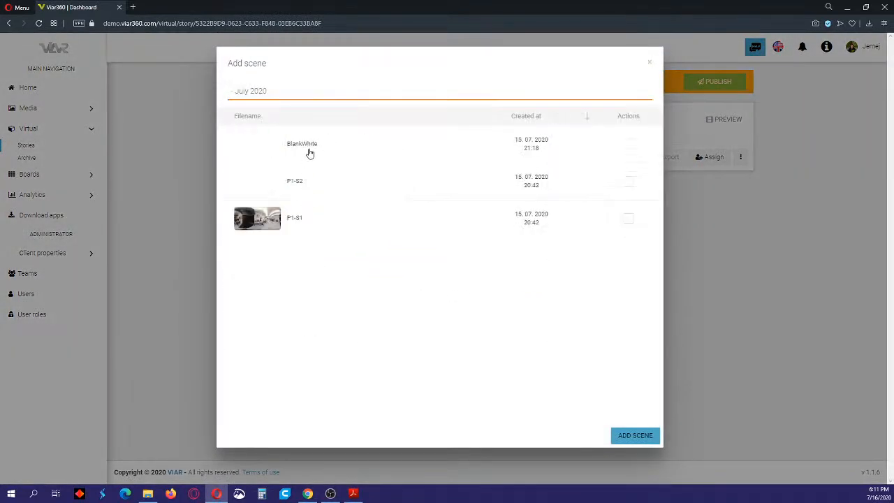
left_click(628, 219)
left_click(629, 181)
left_click(629, 144)
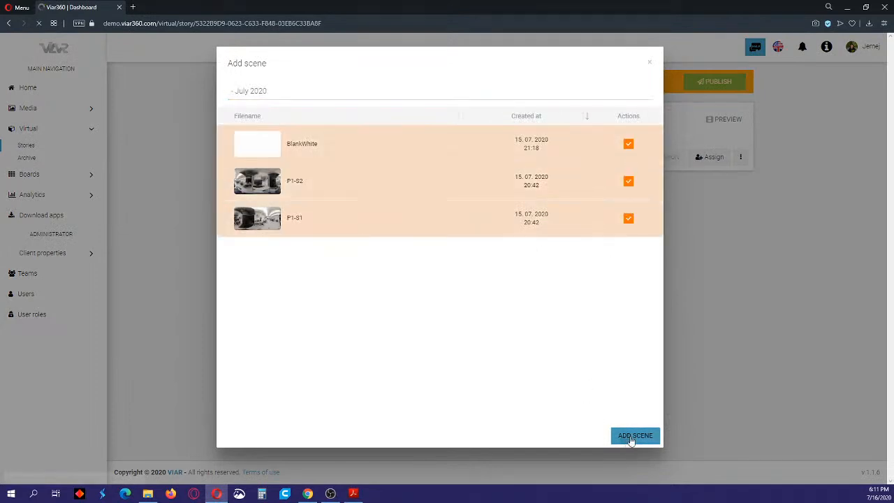
left_click(632, 437)
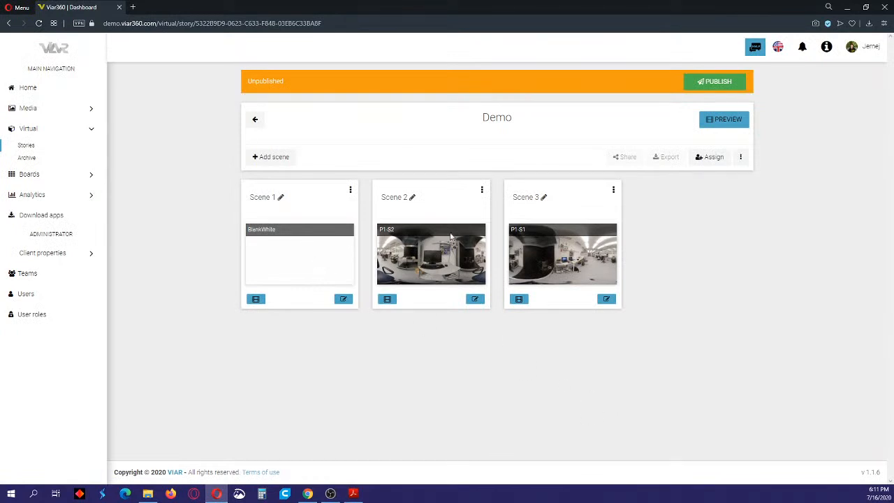
- Reorder the Demo story's scenes to P1-S1, P1-S2, BlankWhite
left_click_drag(460, 209, 293, 192)
left_click_drag(524, 199, 452, 207)
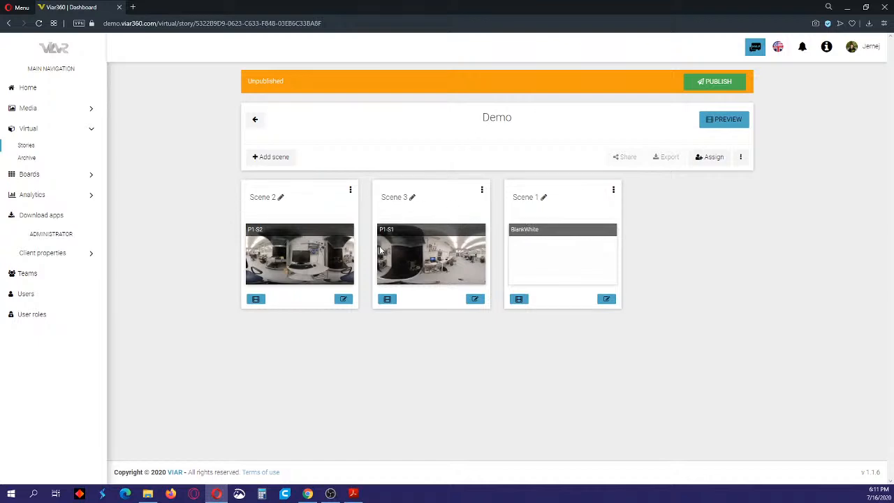
left_click_drag(457, 201, 304, 238)
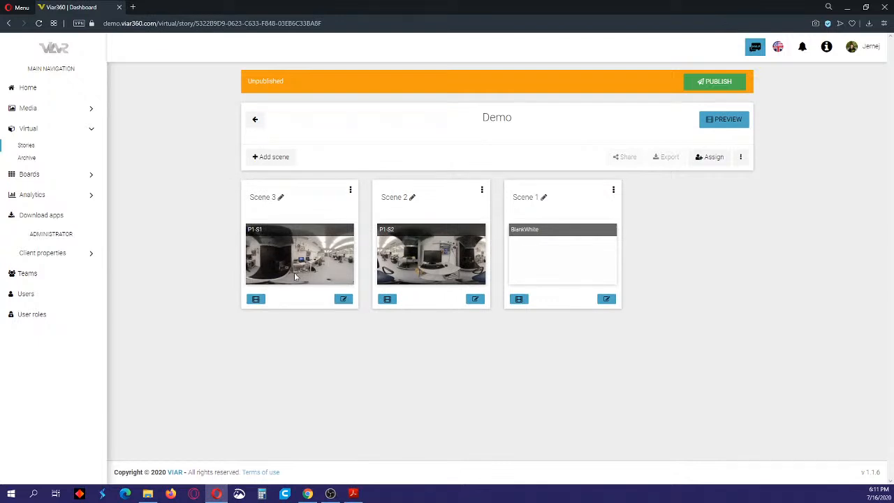
left_click(740, 158)
left_click(711, 250)
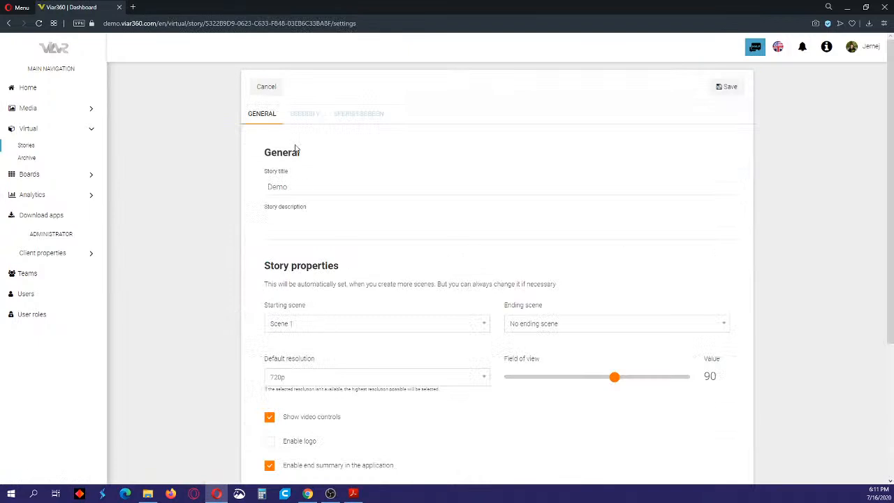
left_click(269, 88)
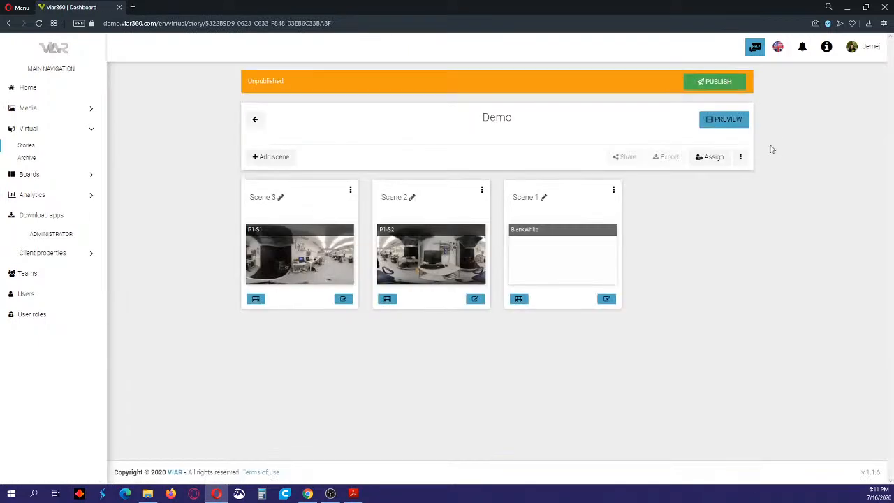
- Set Scene 3 as the Demo story's starting scene and save the story settings
left_click(740, 157)
left_click(712, 250)
left_click(352, 323)
left_click(341, 339)
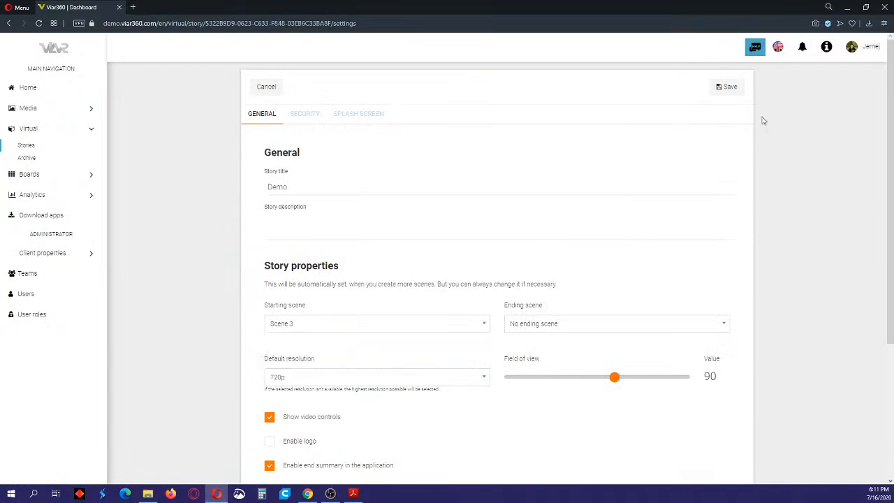
left_click(720, 91)
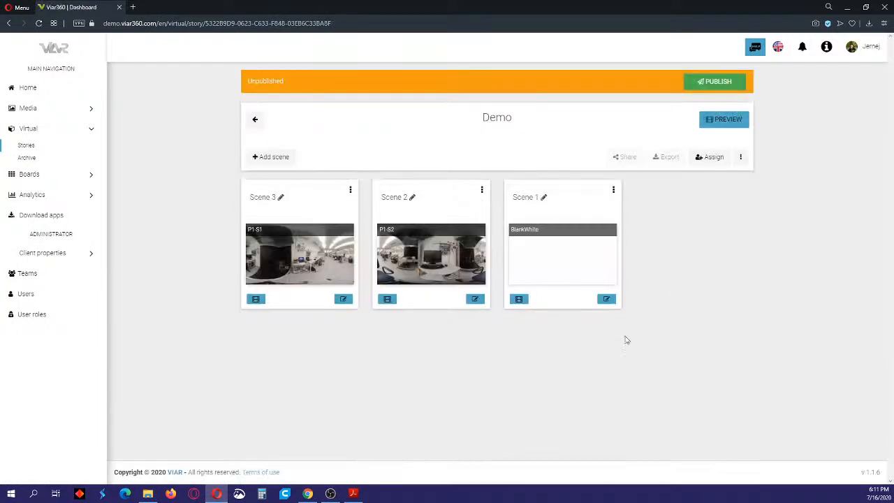
- Open Scene 3 in the scene editor and place a Start POV on the seated man
left_click(343, 300)
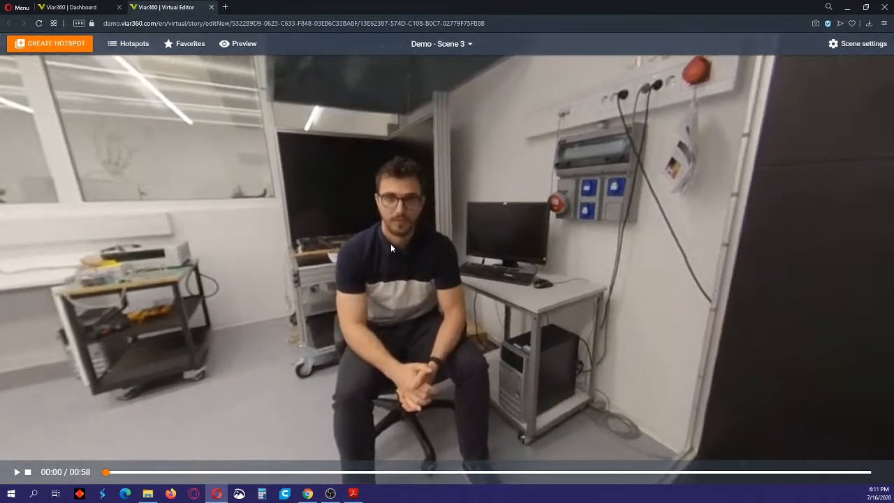
left_click(391, 244)
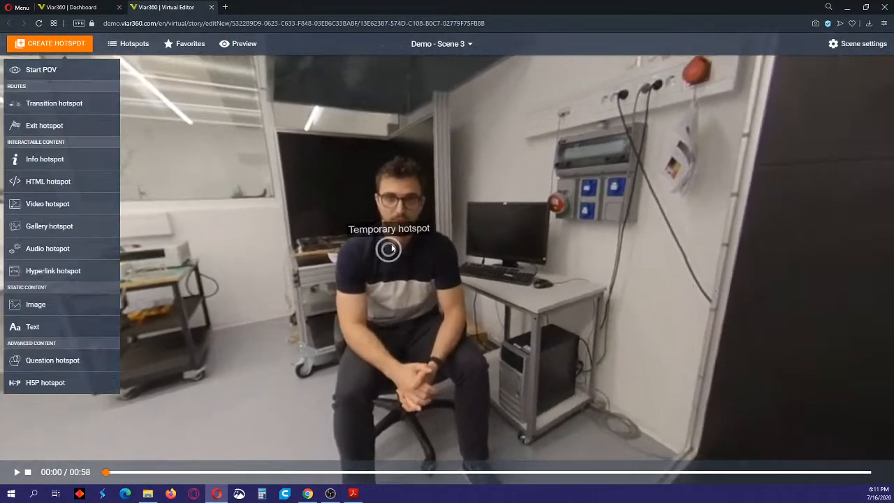
left_click(42, 70)
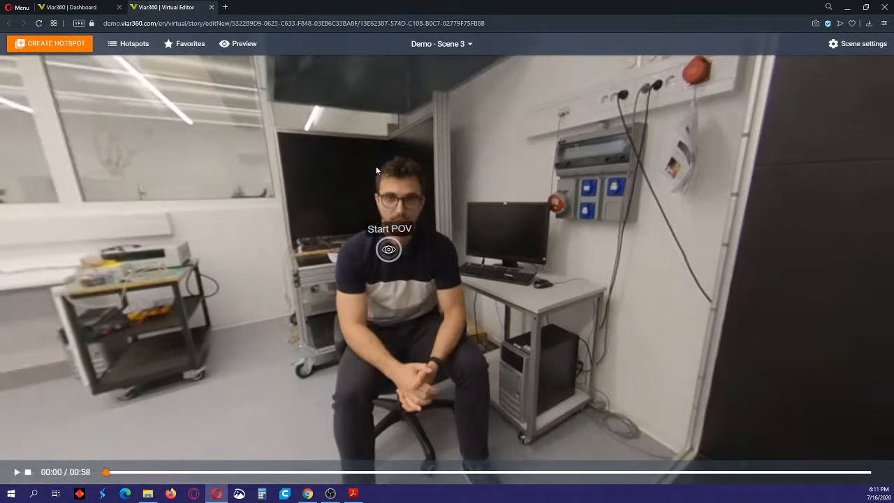
- Create a classic info hotspot titled "Demo" with the content "TEST" on the black wall beside the computer desk
left_click_drag(642, 331, 605, 326)
left_click_drag(706, 381, 470, 183)
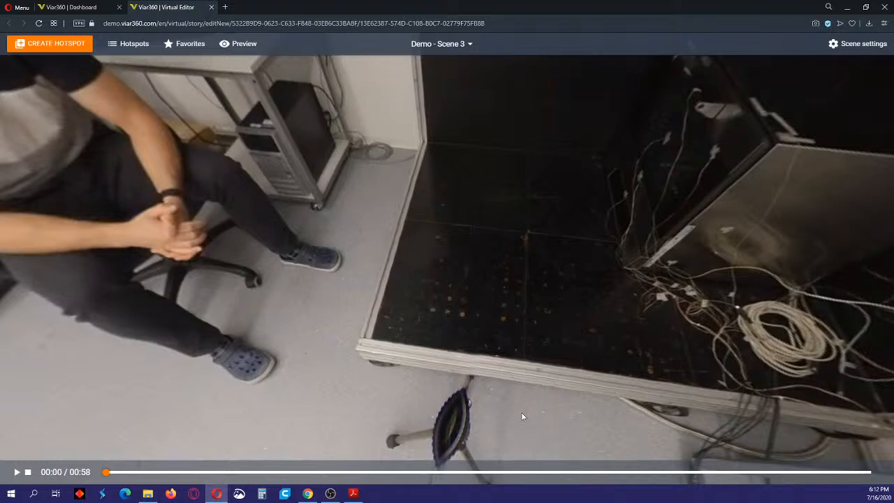
left_click_drag(511, 260, 528, 267)
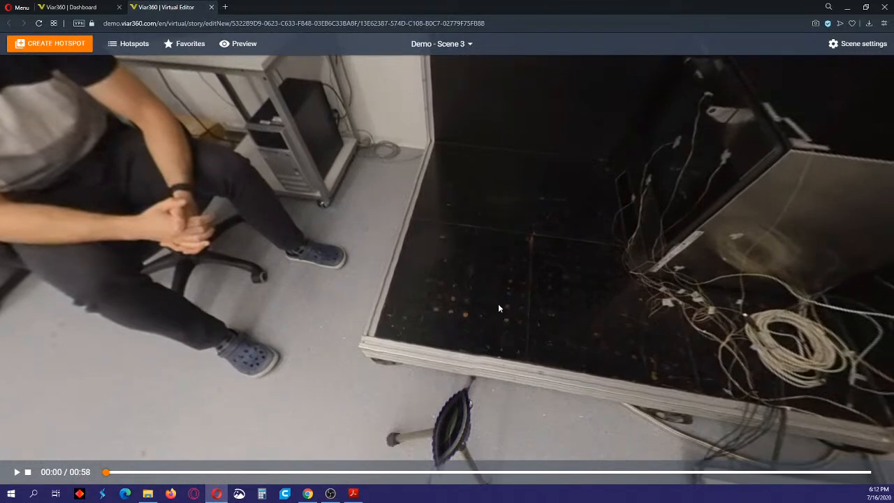
left_click_drag(499, 308, 513, 346)
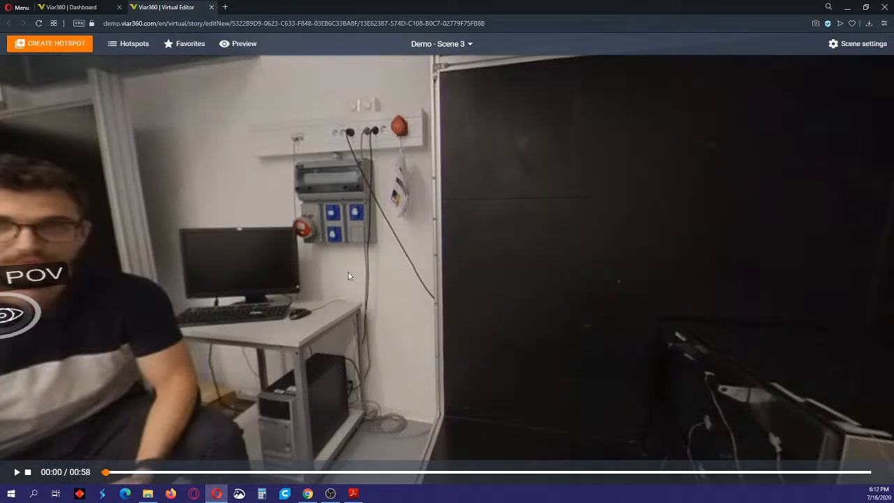
left_click_drag(388, 272, 452, 228)
left_click_drag(525, 233, 485, 247)
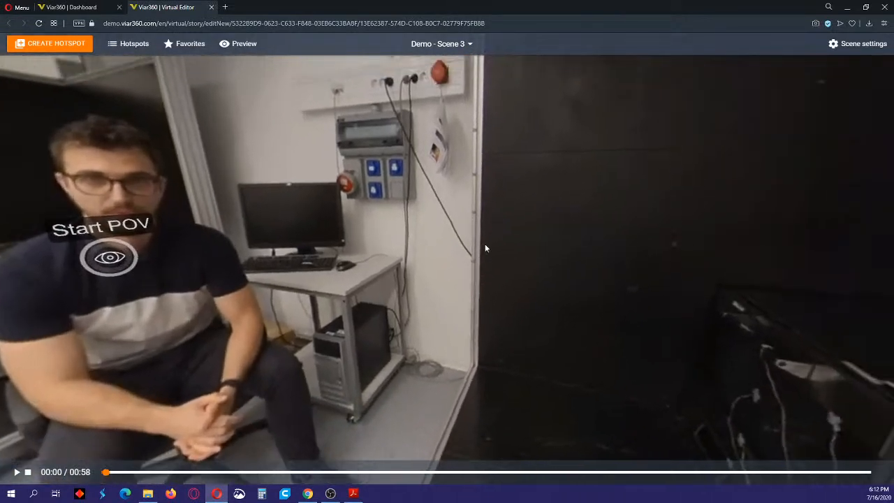
double_click(506, 234)
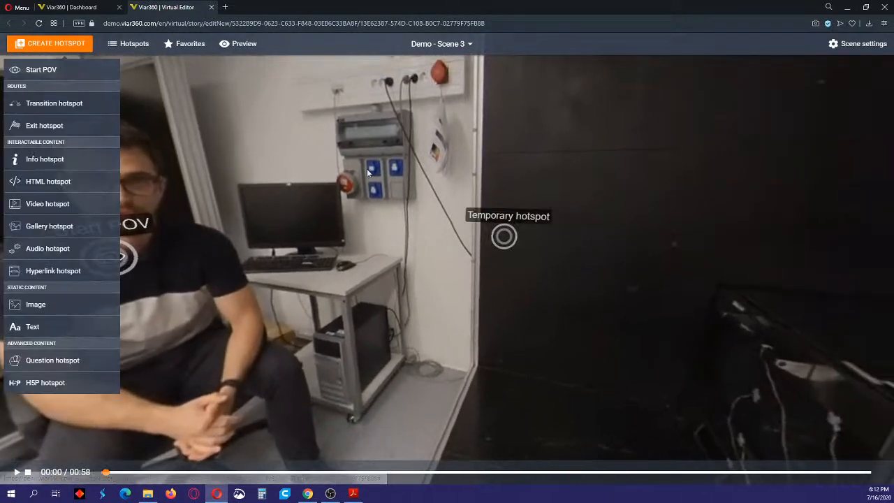
left_click(49, 160)
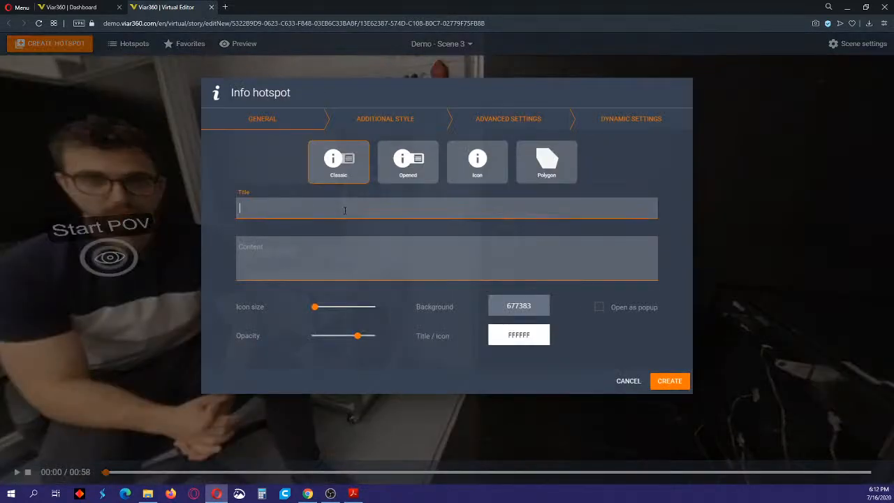
type("Demo")
left_click(356, 258)
type("TEST")
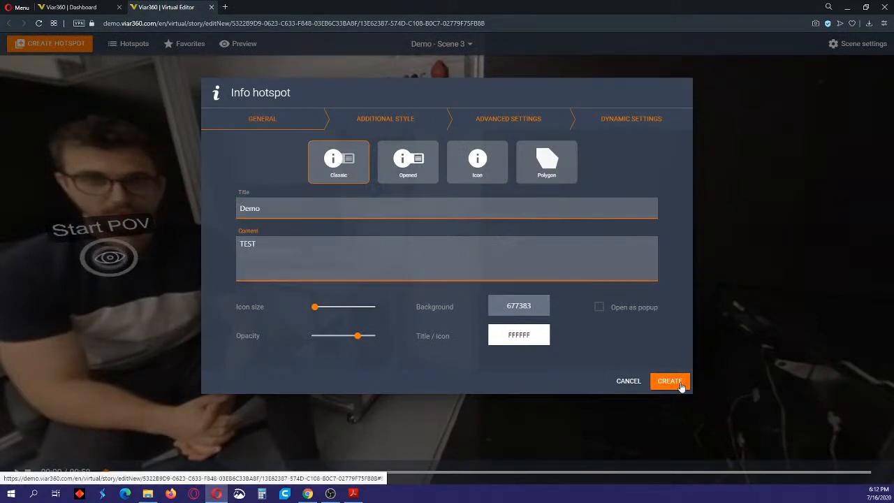
left_click(682, 383)
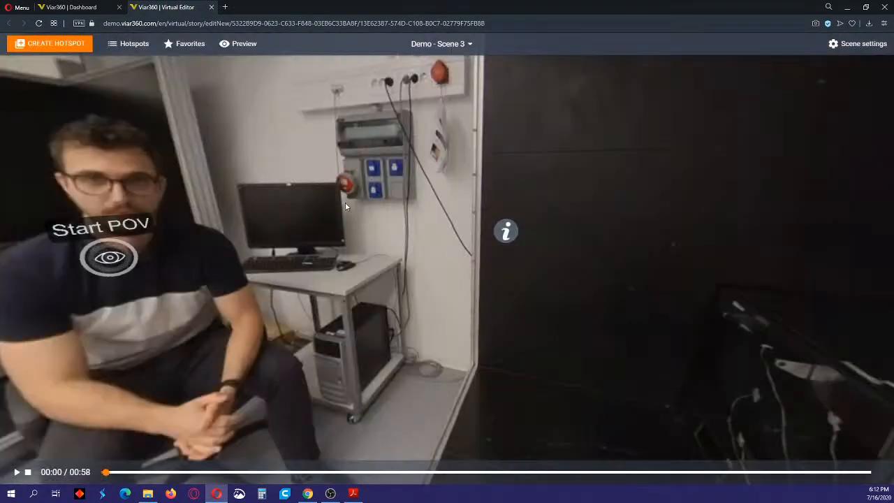
- Mark the Demo info hotspot as a favorite and check the list of favorite hotspots
left_click(129, 44)
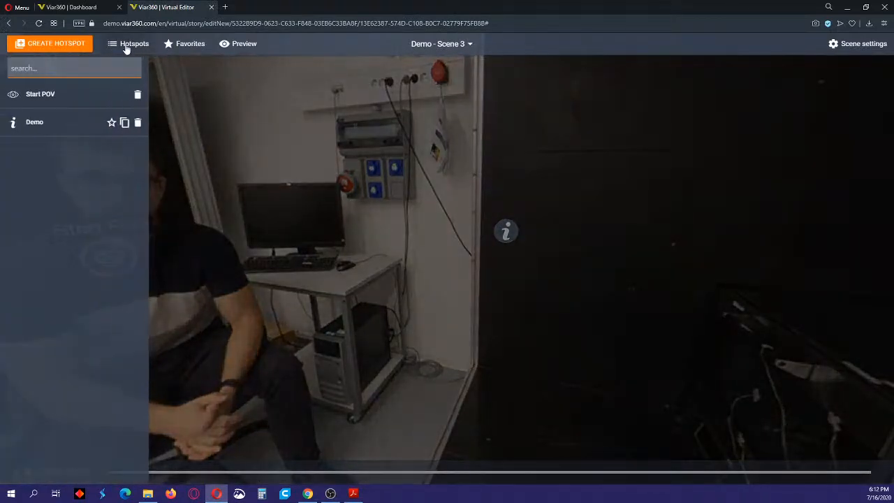
left_click(111, 126)
left_click(180, 48)
left_click(393, 202)
- Add the favorite "Nadir - Viar360" image to the scene and move it down over the camera tripod on the floor
mouse_move(390, 217)
left_mouse_down()
mouse_move(391, 187)
mouse_move(373, 148)
mouse_move(387, 213)
left_mouse_up()
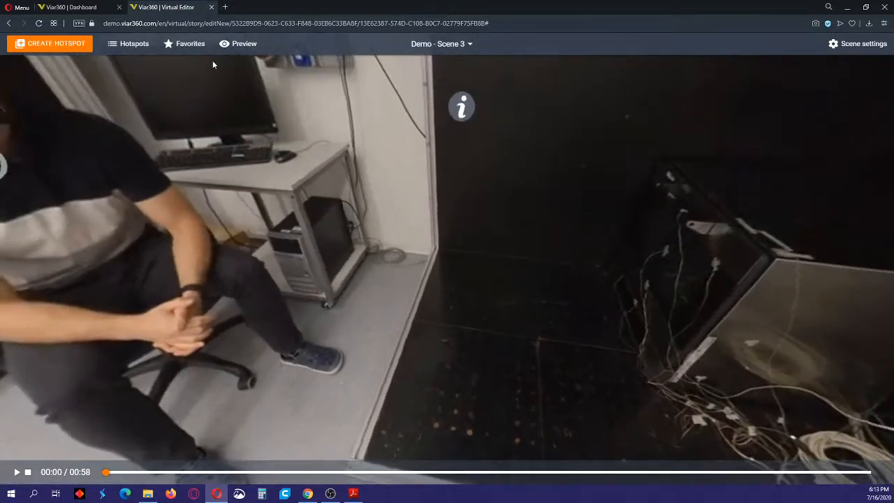
left_click(182, 45)
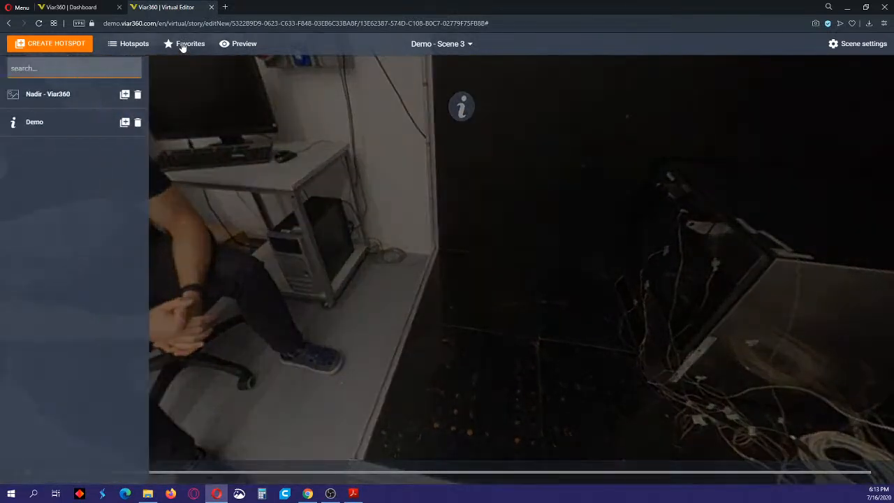
left_click(125, 96)
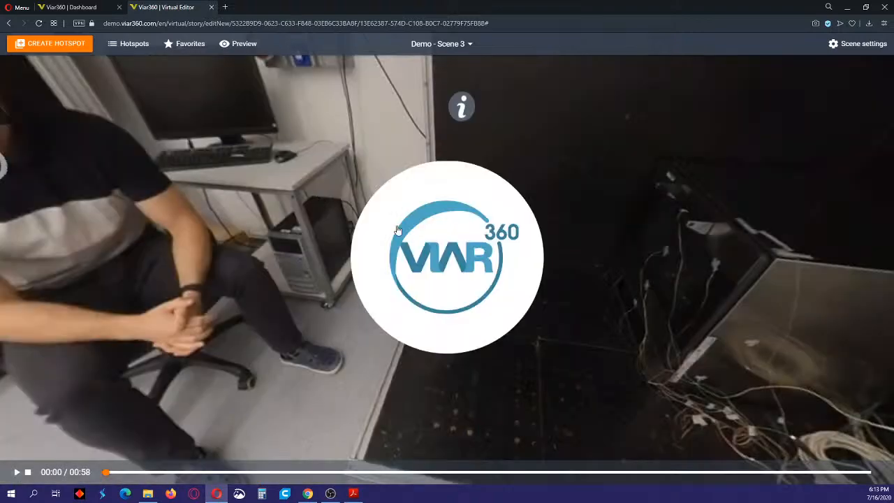
left_click_drag(710, 309, 662, 143)
left_click_drag(422, 164, 451, 430)
left_click_drag(527, 259, 705, 340)
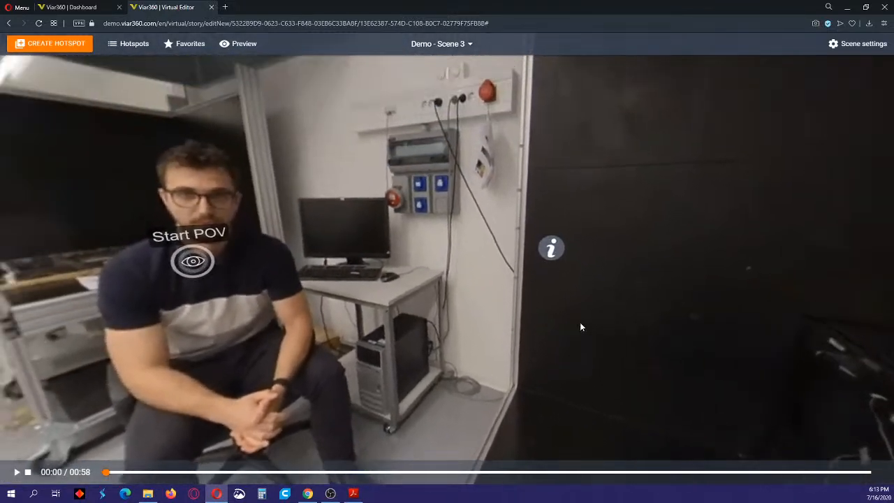
left_click_drag(637, 354, 637, 328)
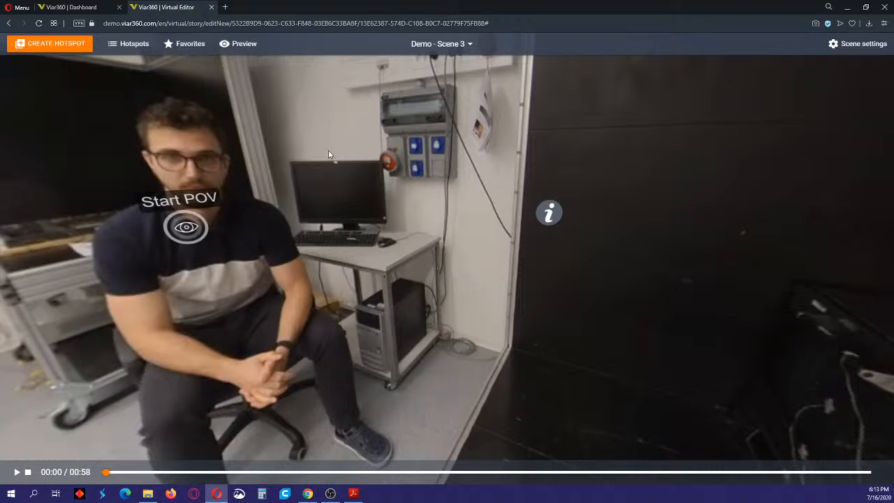
- Delete the Demo info hotspot from the scene
left_click(129, 43)
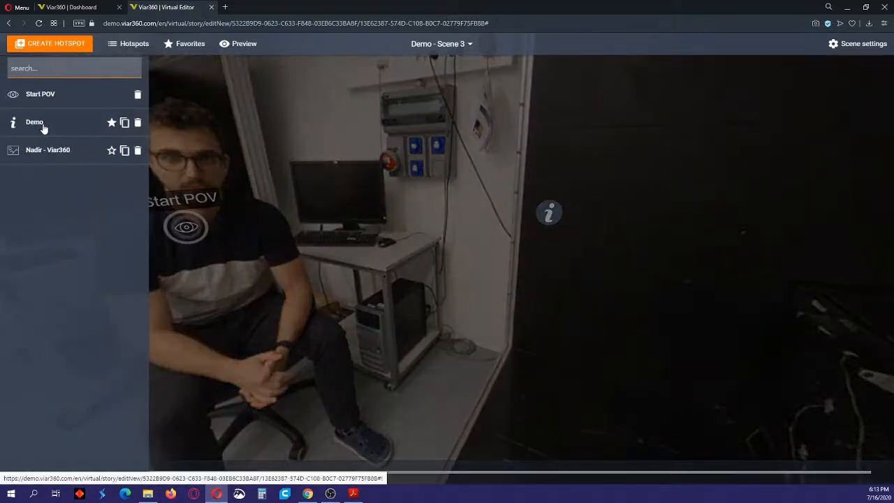
left_click(138, 123)
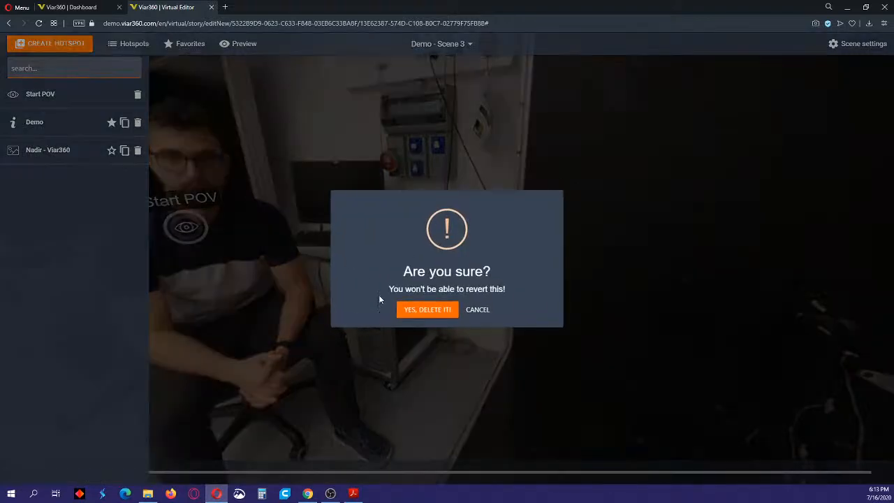
left_click(421, 312)
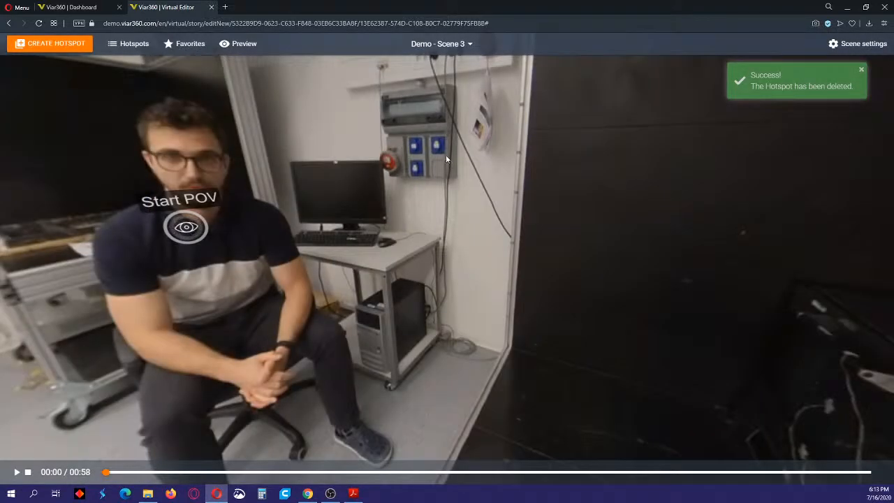
- Enable Auto transition in Scene 3's settings and set the transition to start at 57 seconds
mouse_move(447, 160)
left_mouse_down()
mouse_move(410, 98)
mouse_move(625, 214)
mouse_move(516, 186)
mouse_move(372, 174)
mouse_move(553, 190)
mouse_move(679, 218)
mouse_move(608, 224)
mouse_move(593, 239)
mouse_move(501, 234)
mouse_move(468, 258)
mouse_move(341, 282)
mouse_move(748, 247)
left_mouse_up()
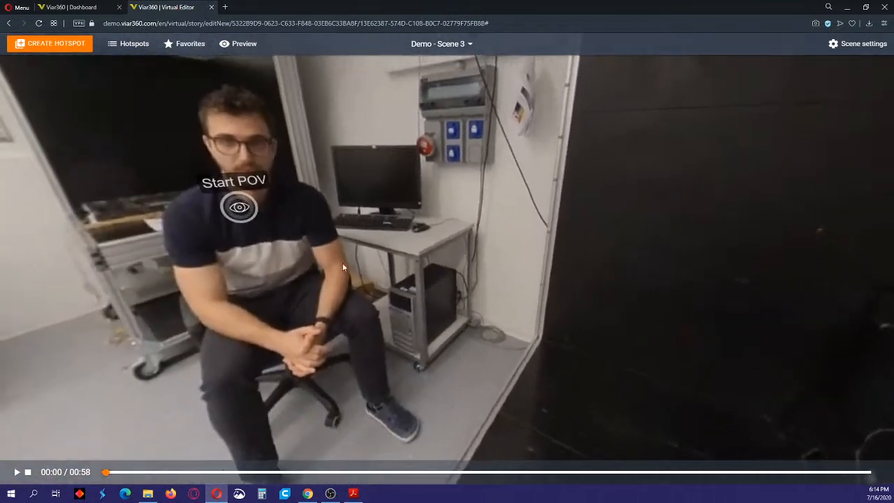
left_click_drag(710, 278, 368, 299)
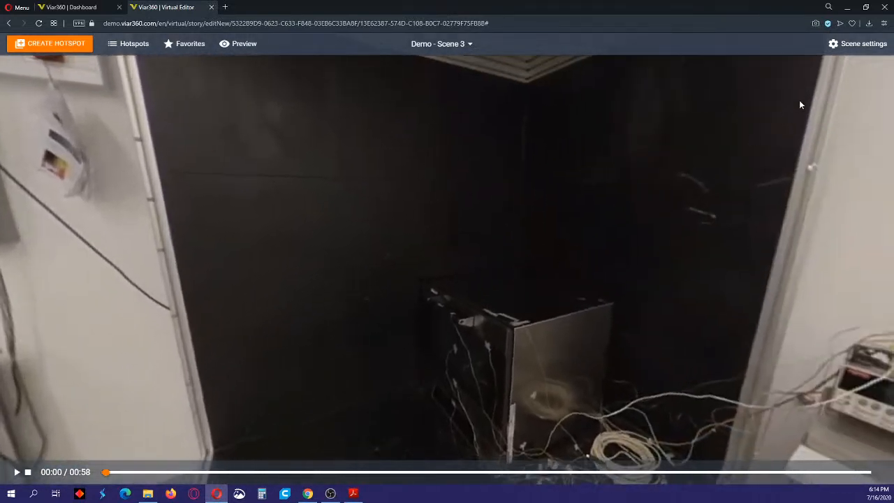
left_click(852, 44)
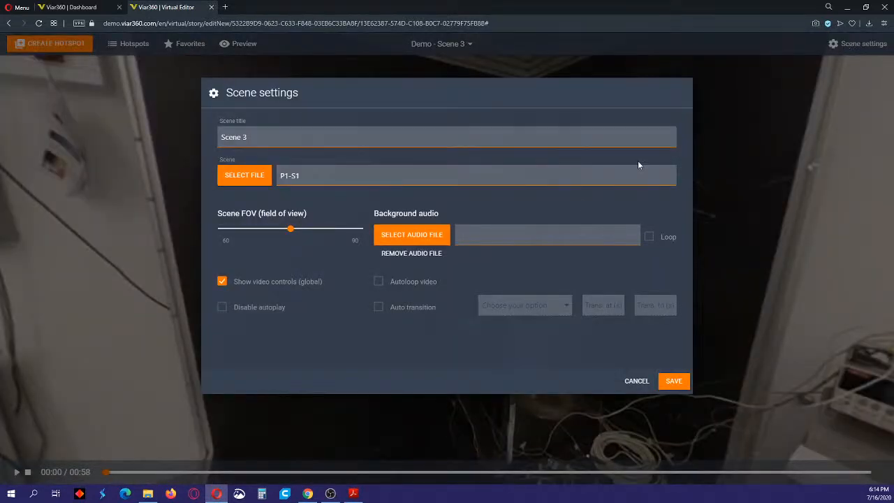
left_click(379, 308)
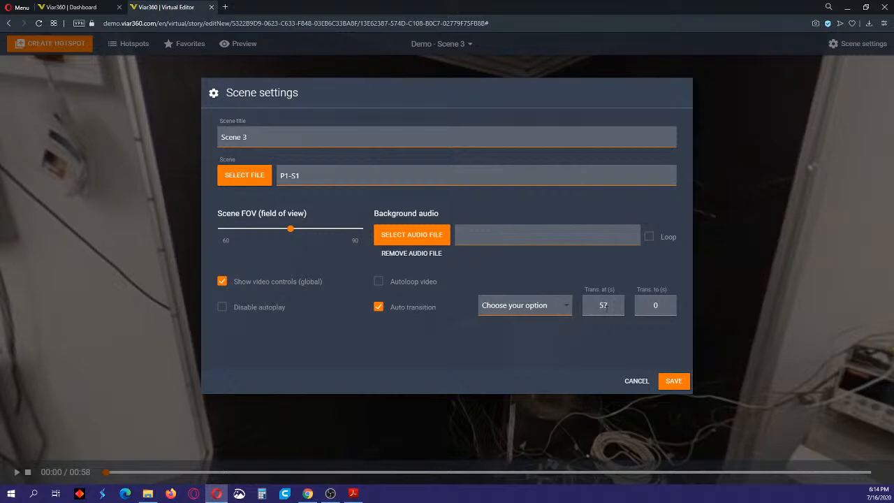
double_click(603, 305)
type("30")
left_click(607, 352)
left_click_drag(595, 305, 615, 303)
type("57")
- Check the scene order on the story dashboard and choose Scene 2 as the auto transition's target
left_click(562, 307)
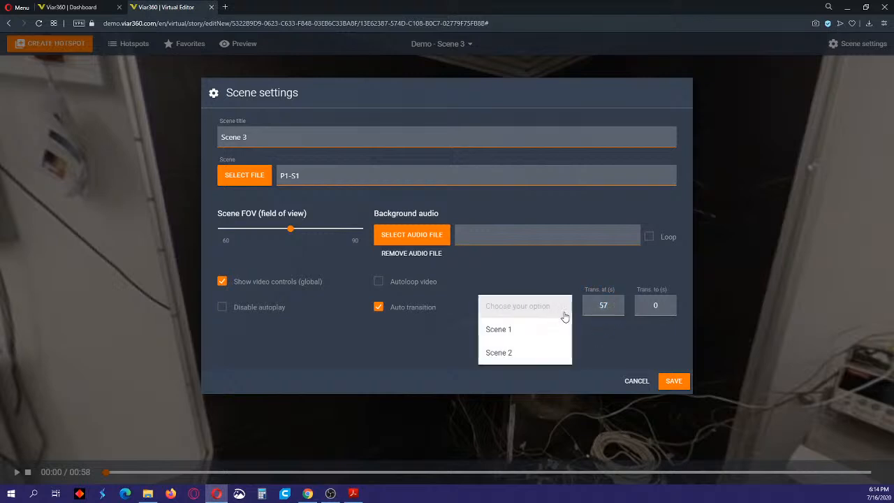
left_click(505, 334)
left_click(73, 7)
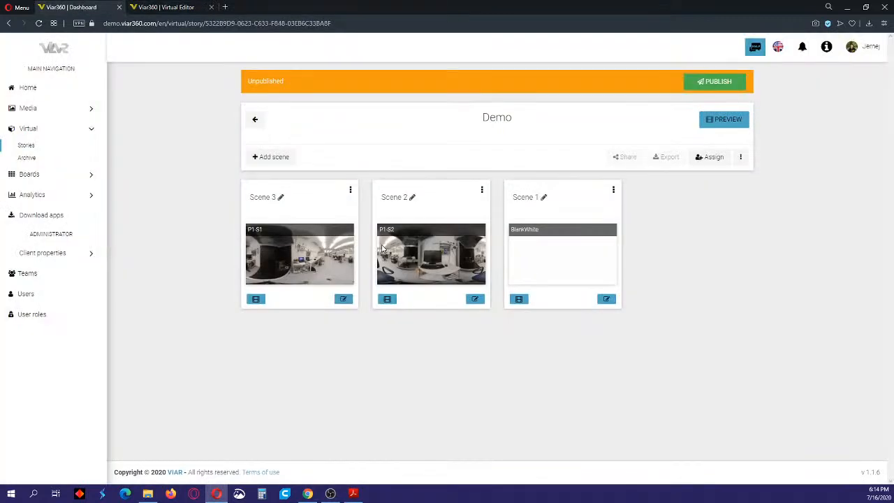
left_click(163, 7)
left_click(537, 308)
left_click(535, 352)
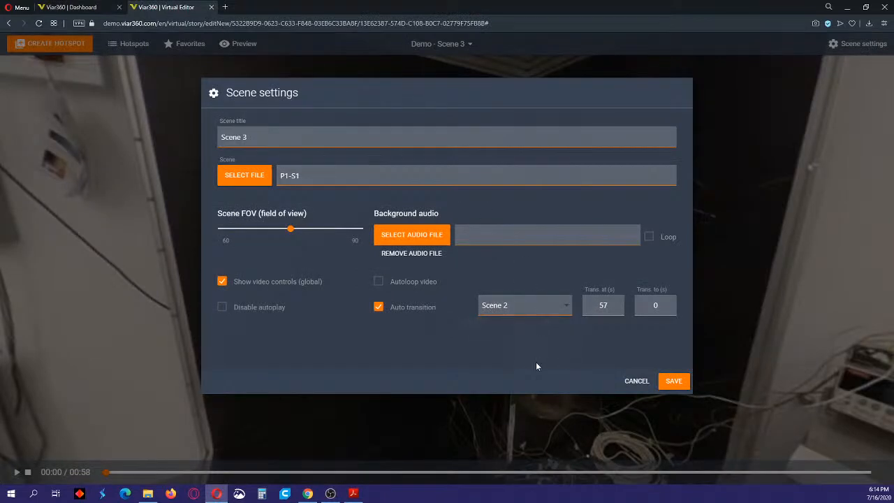
- Rename the scene as "Theory" and save the scene settings
left_click_drag(258, 134, 188, 140)
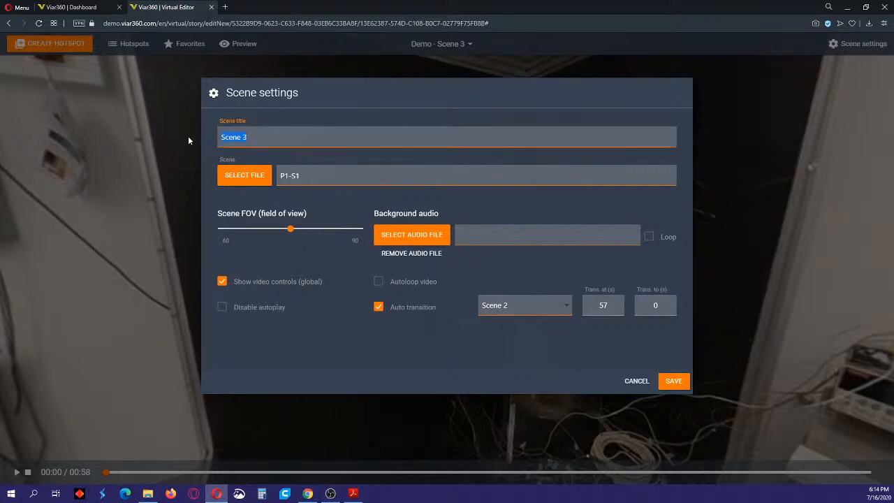
type("Theroy")
key("BackSpace")
key("BackSpace")
key("BackSpace")
type("ory")
left_click(675, 381)
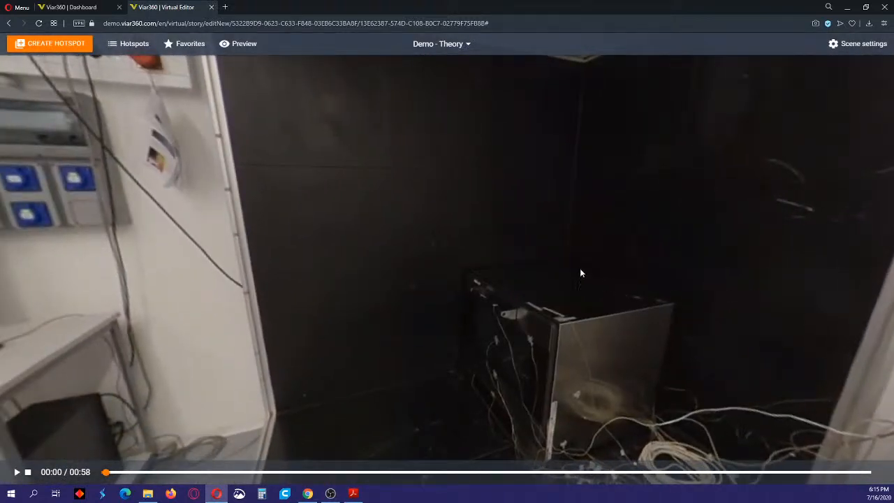
left_click_drag(580, 273, 805, 411)
left_click_drag(451, 178, 779, 257)
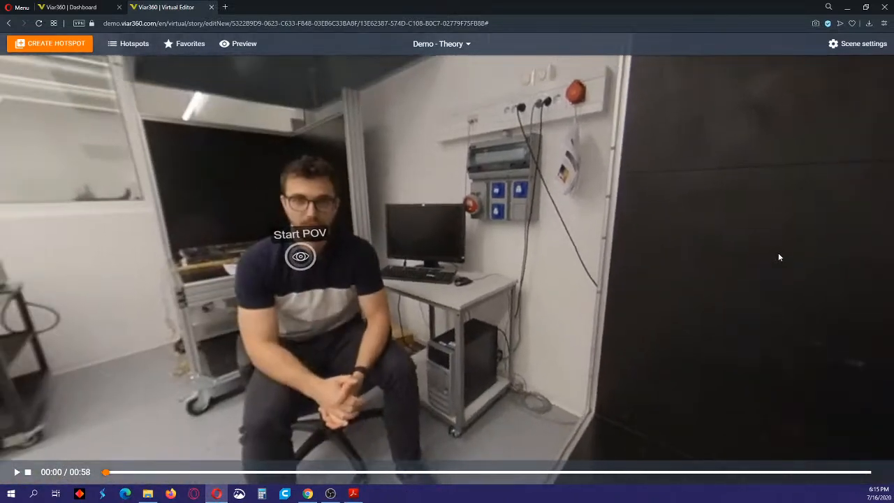
- Switch to Scene 2 and start a new question hotspot at the middle of the computer monitor's screen
left_click(470, 46)
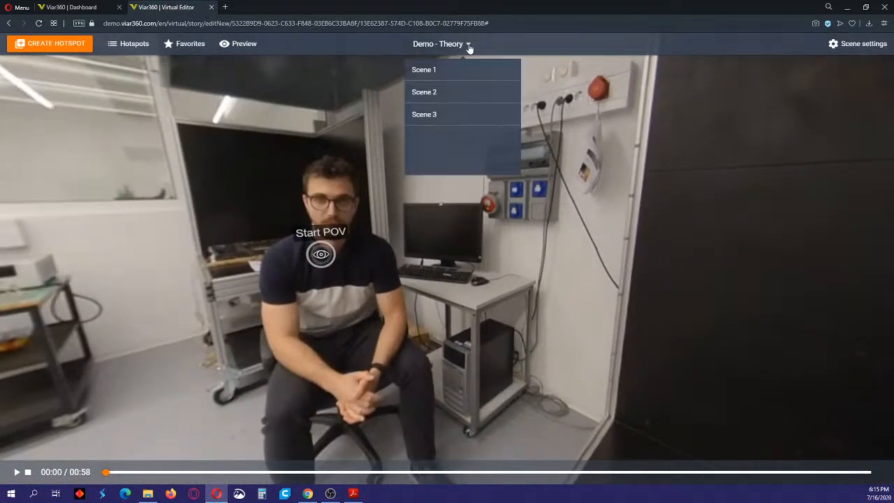
left_click(448, 95)
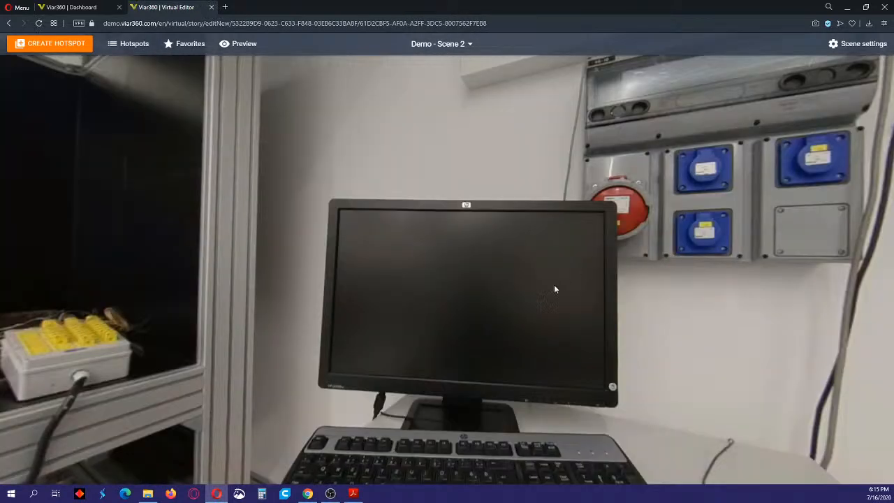
left_click_drag(554, 286, 513, 289)
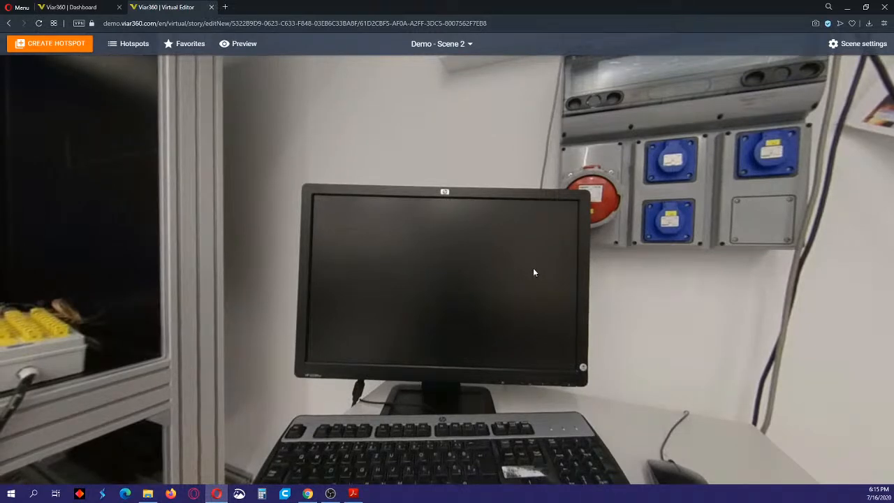
left_click_drag(462, 289, 447, 276)
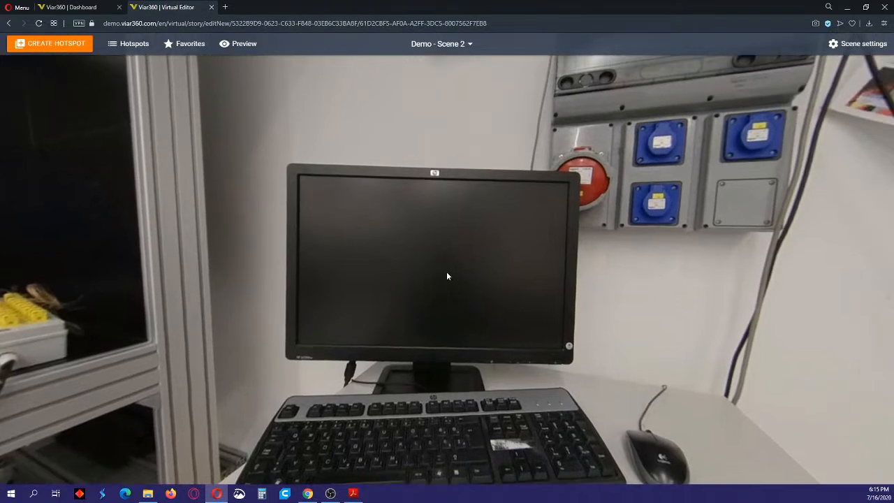
double_click(434, 263)
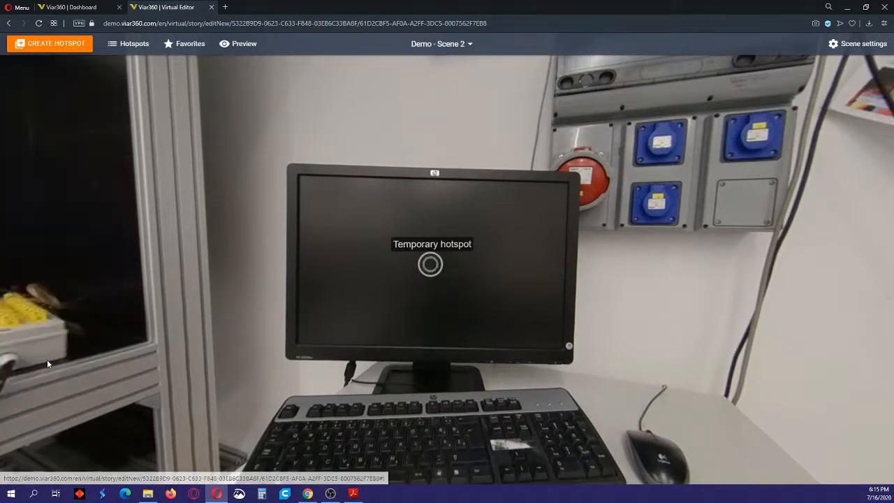
left_click(49, 362)
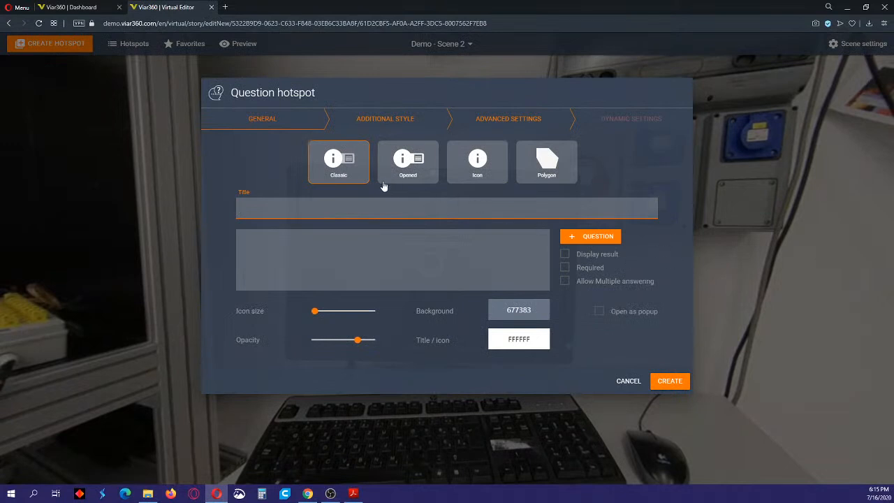
- Give the question hotspot the Opened style and the title "Demo question"
left_click(410, 164)
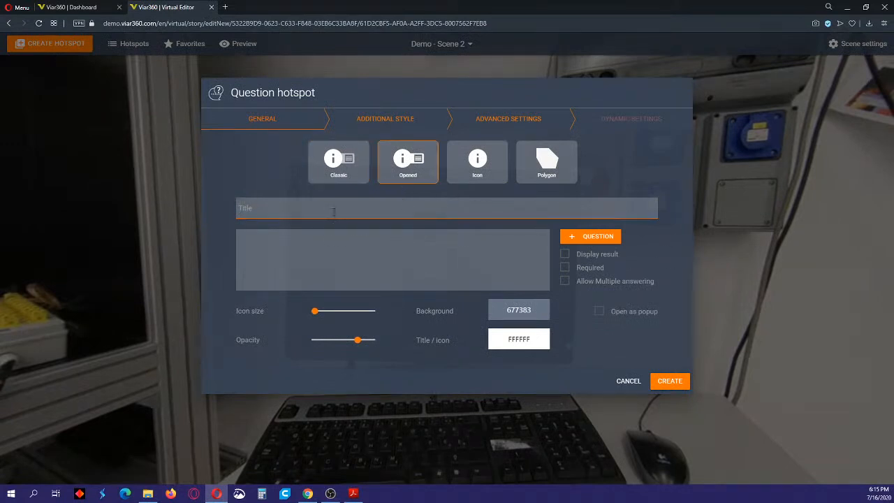
type("Demo ")
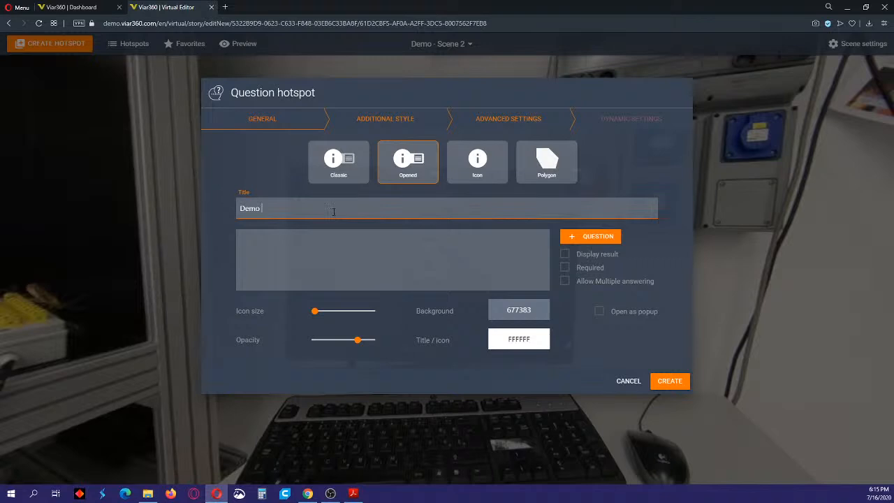
type("question")
- Add a question to the hotspot with the text "What is the capital of France"
left_click(590, 236)
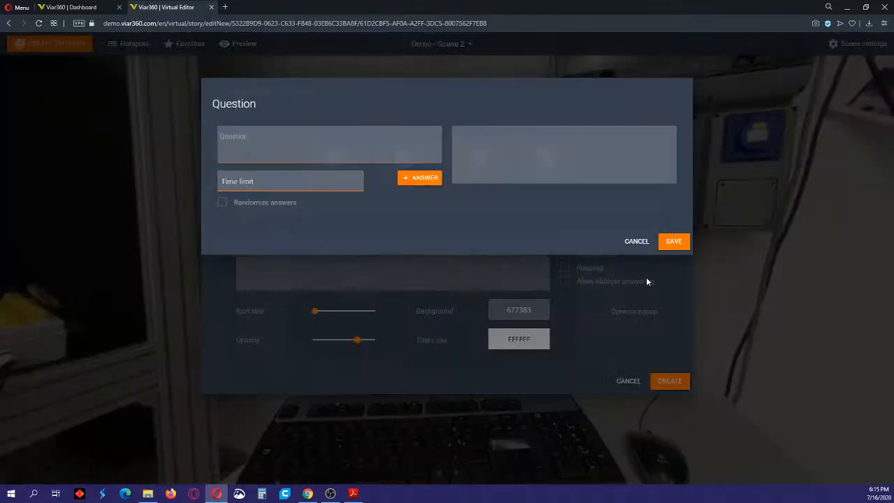
left_click(246, 145)
type("What is the capital of Framnce")
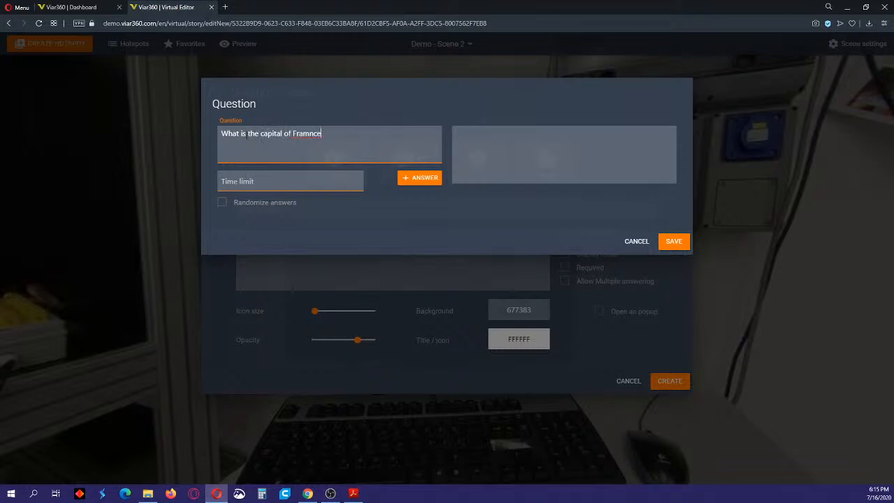
key("BackSpace")
key("BackSpace")
key("BackSpace")
key("BackSpace")
key("BackSpace")
type("ance")
- Add "Berlin" as an incorrect answer to the France question and save it
left_click(408, 180)
left_click(302, 140)
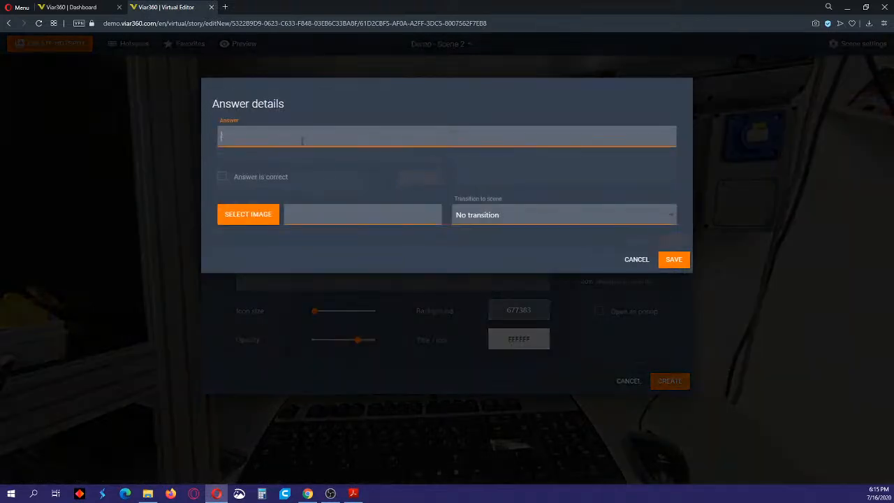
type("Berlin")
left_click(671, 259)
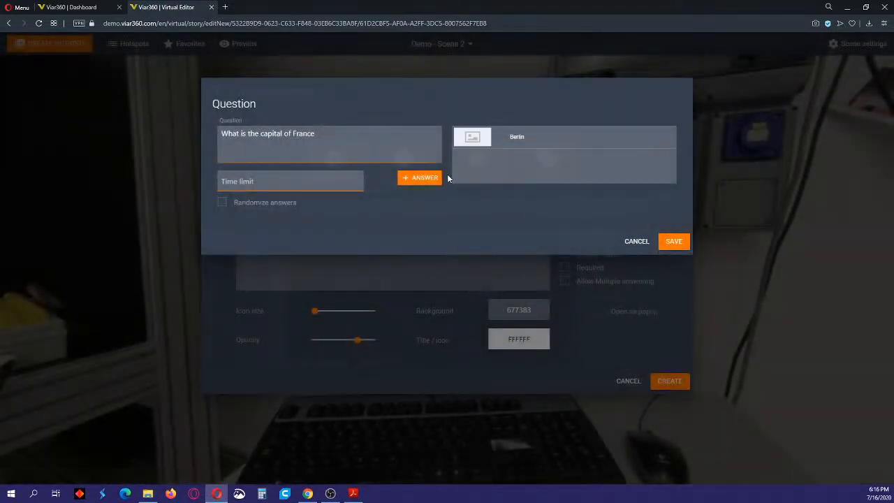
- Add "Paris" as the correct answer to the France question, leave it without a scene transition, and save it
left_click(421, 179)
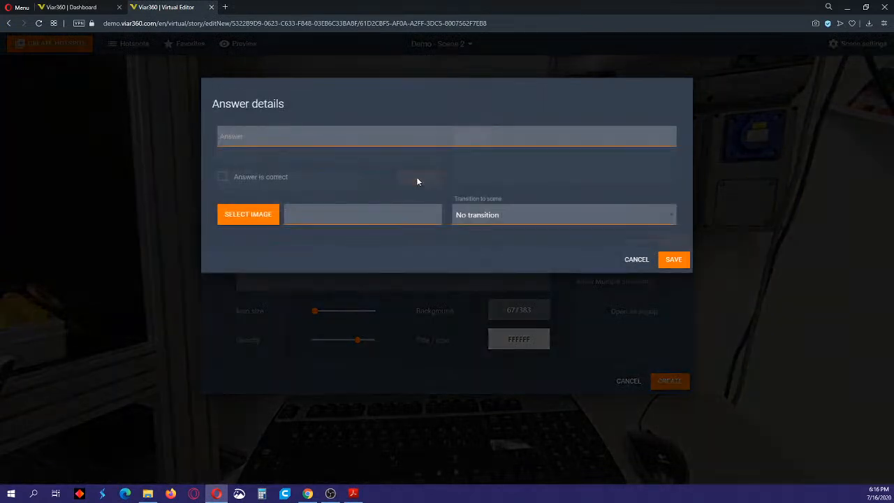
left_click(280, 134)
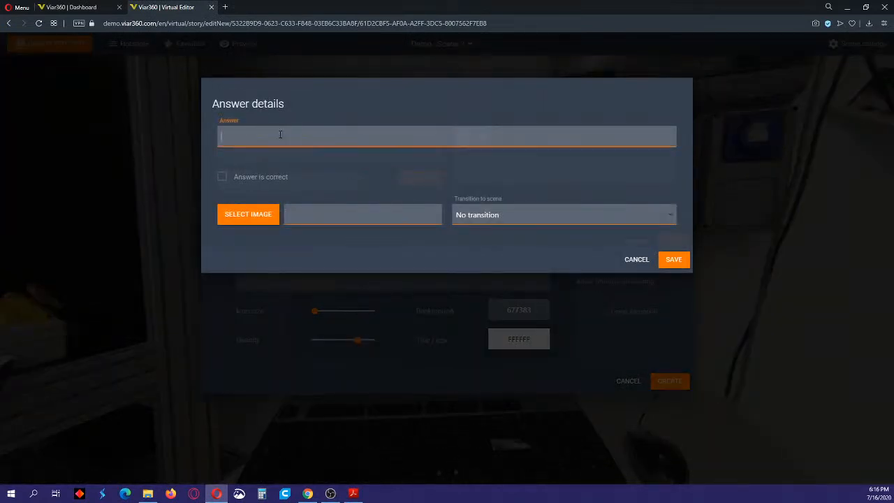
type("Paris")
left_click(221, 177)
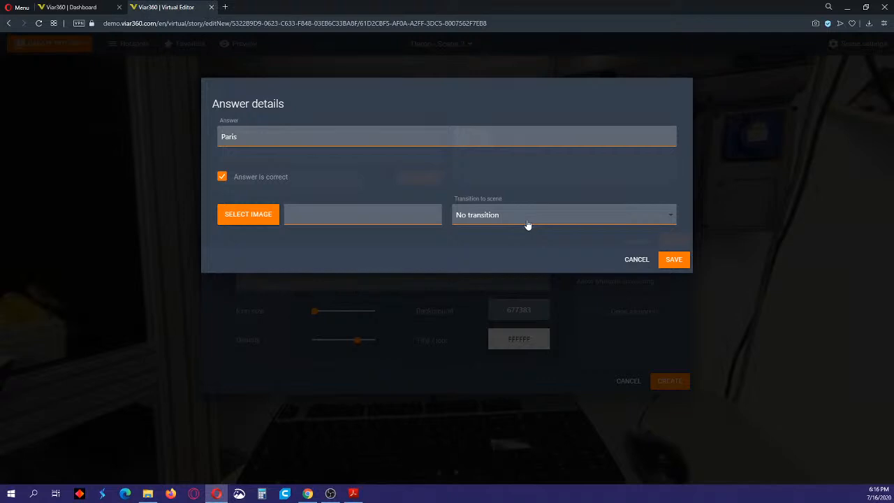
left_click(533, 224)
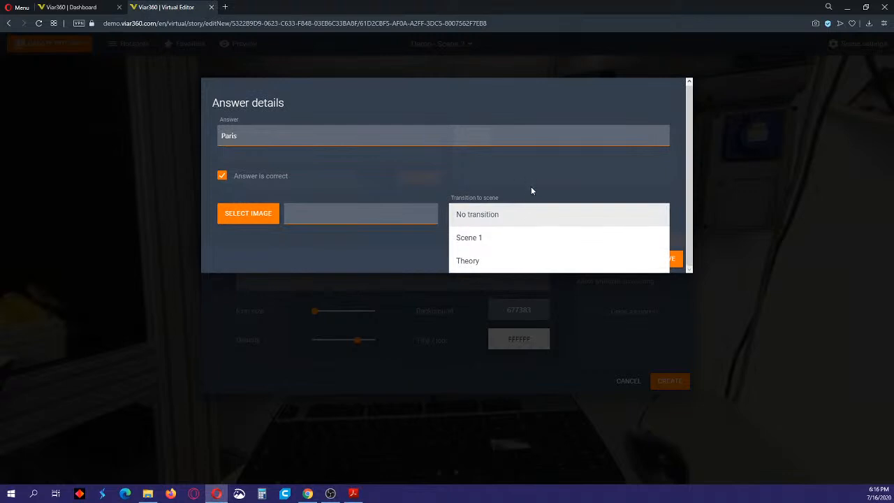
left_click(531, 190)
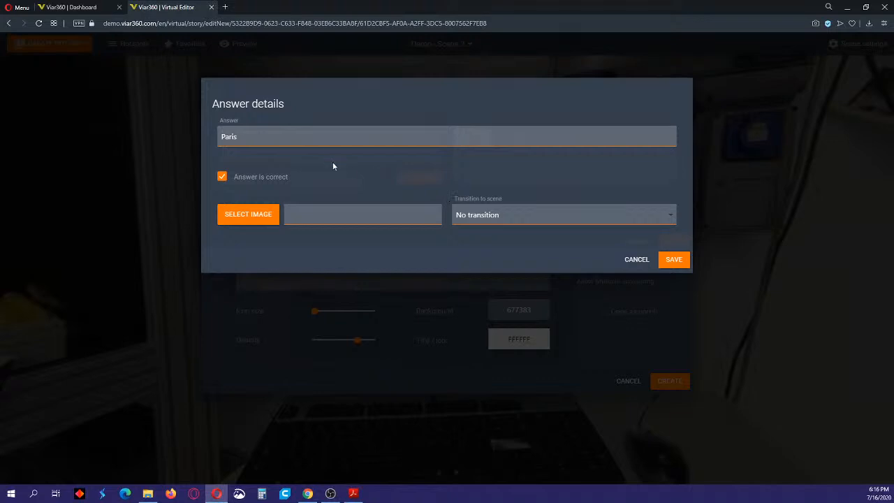
left_click(675, 261)
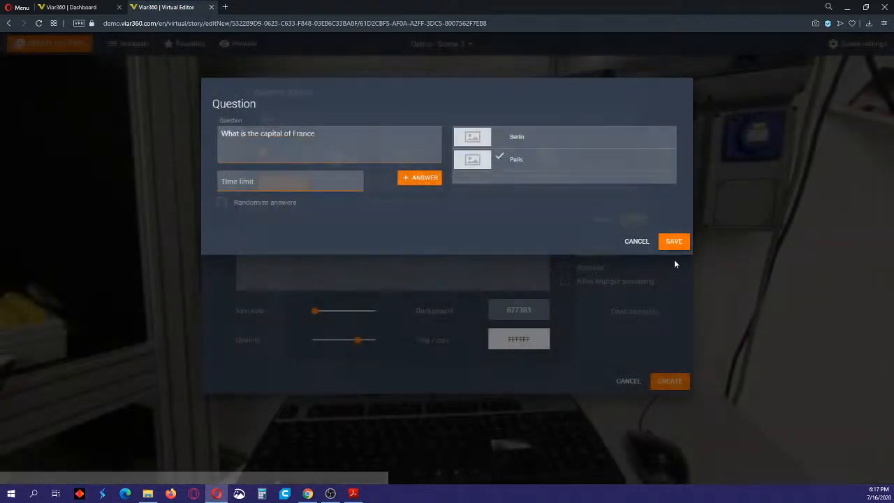
- Set the France question's time limit to 5, randomize its answers, and save the question
left_click(293, 181)
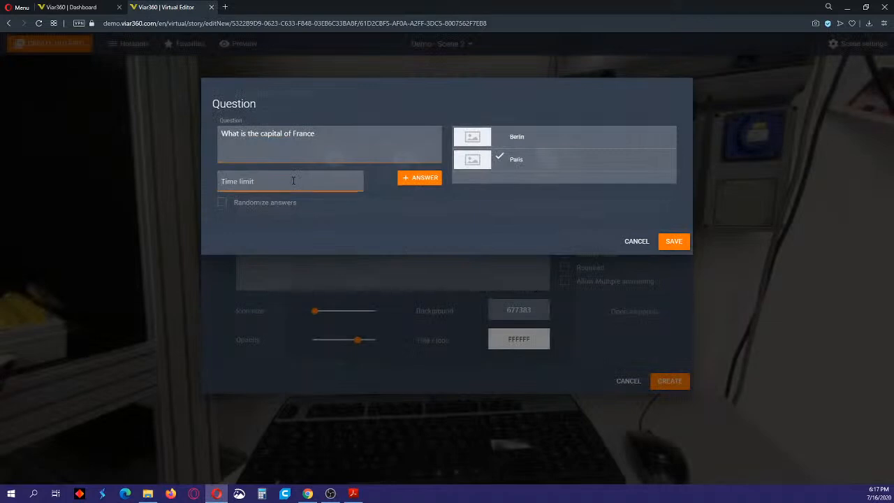
type("5")
left_click(222, 204)
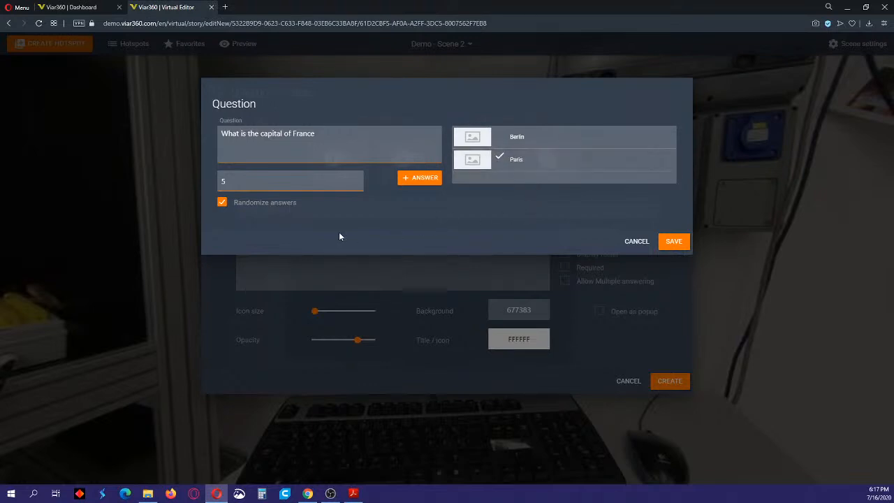
left_click(674, 241)
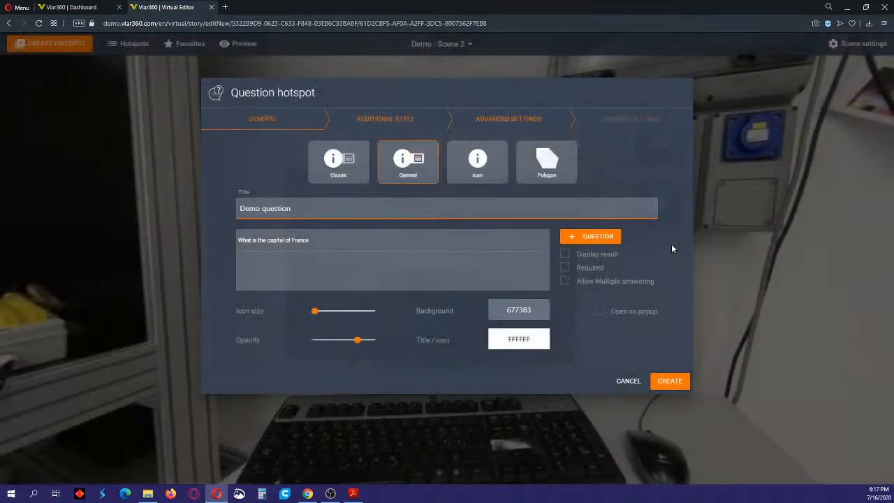
- Add a second question to the hotspot with the text "What's the capital of England?"
left_click(585, 237)
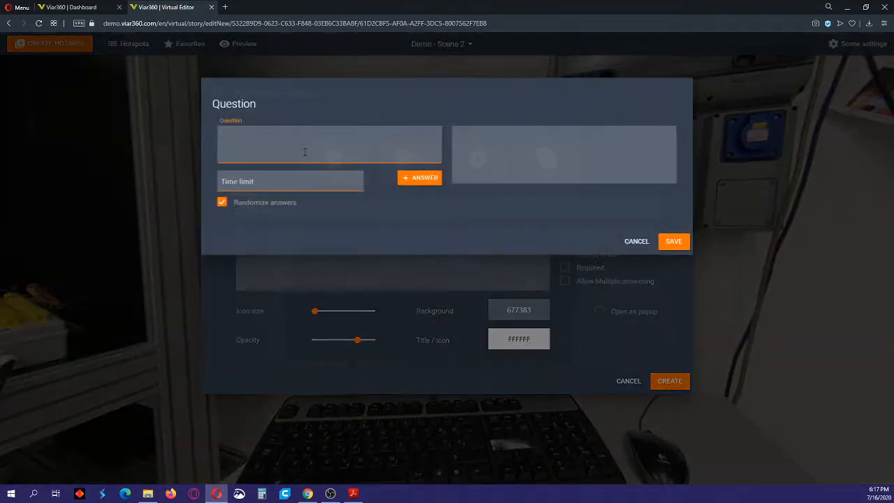
type("What's the capital of")
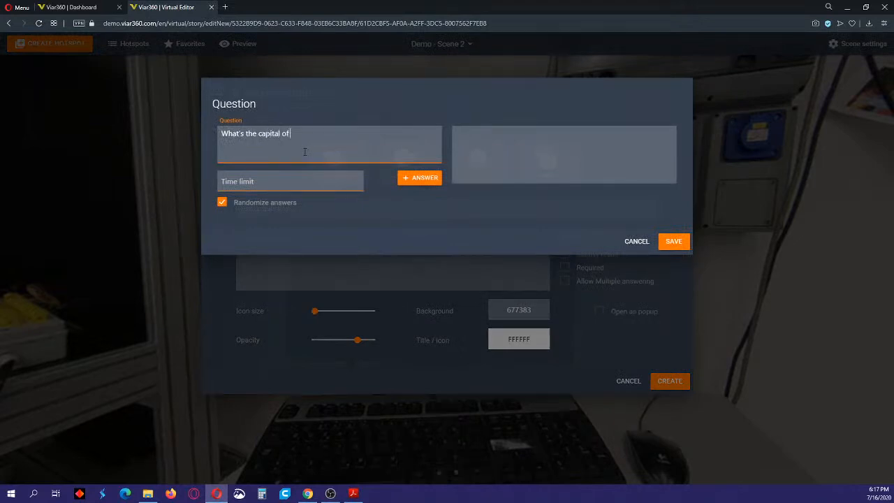
type(" Englad")
key("BackSpace")
type("nd?")
- Add "London" as the correct answer to the England question and save it
left_click(424, 180)
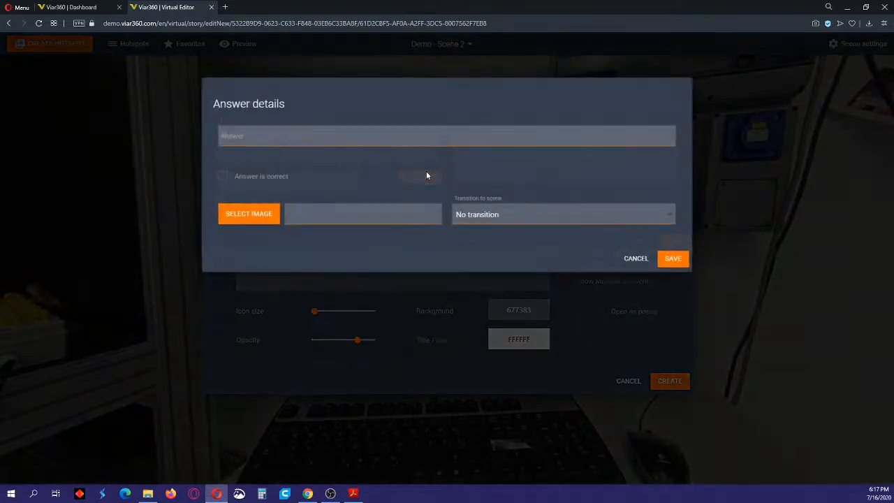
left_click(345, 139)
type("London")
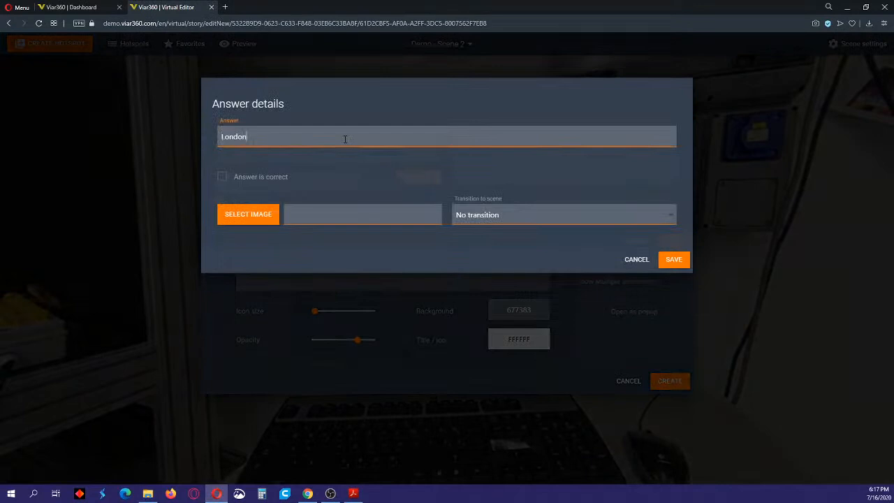
left_click(222, 176)
left_click(673, 260)
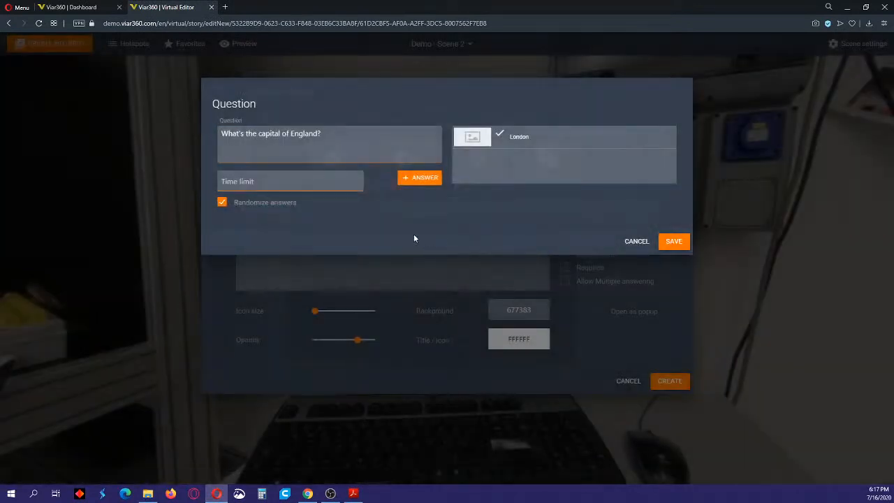
- Add "Marid" as an incorrect answer to the England question and save it
left_click(413, 183)
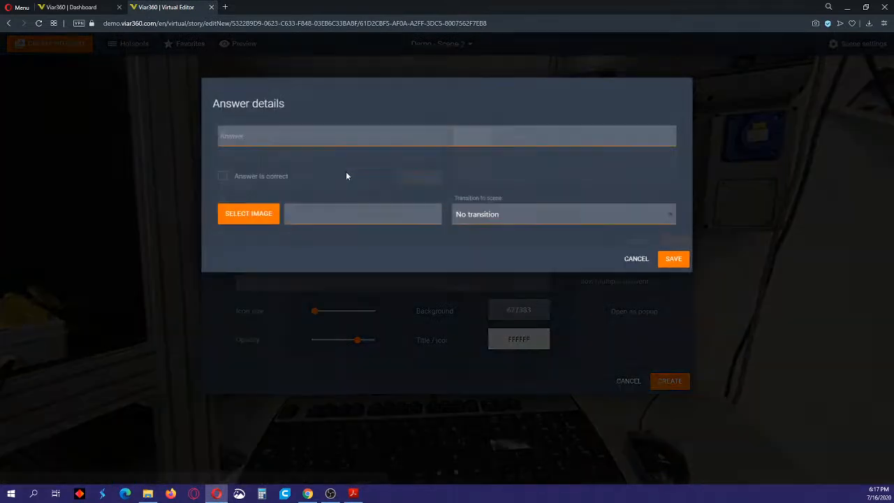
left_click(328, 139)
type("Mardid")
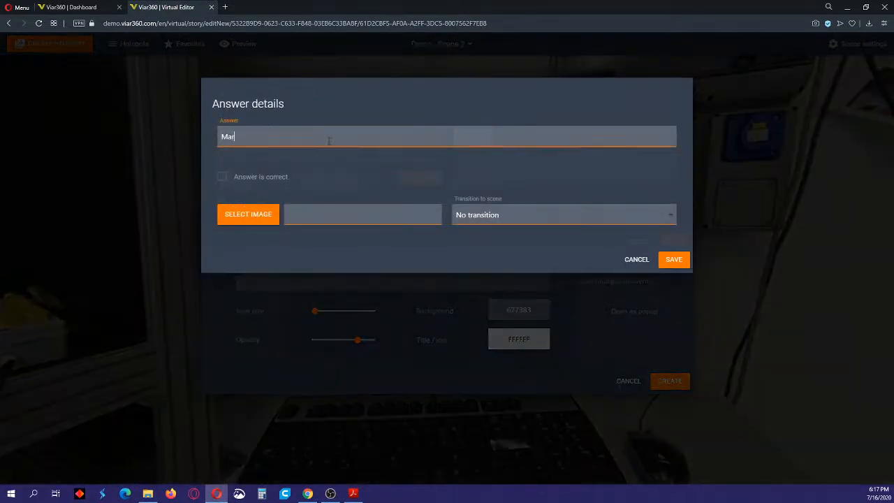
key("BackSpace")
key("BackSpace")
key("BackSpace")
type("id")
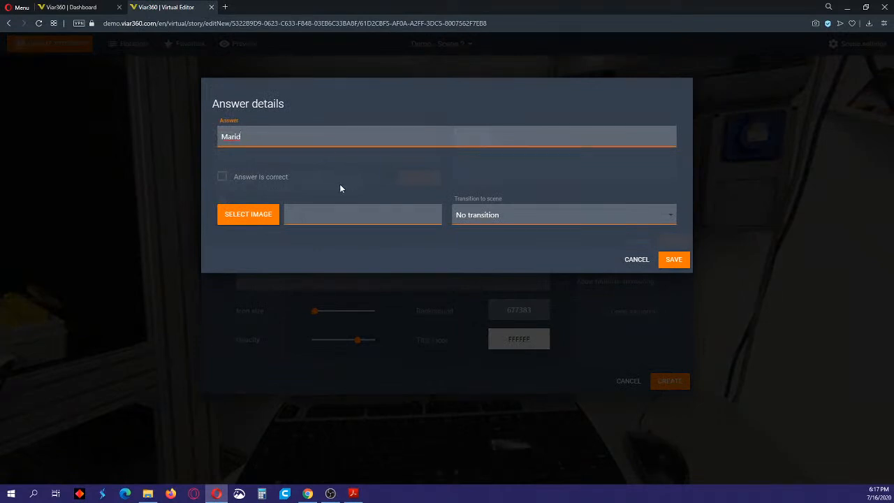
left_click(674, 260)
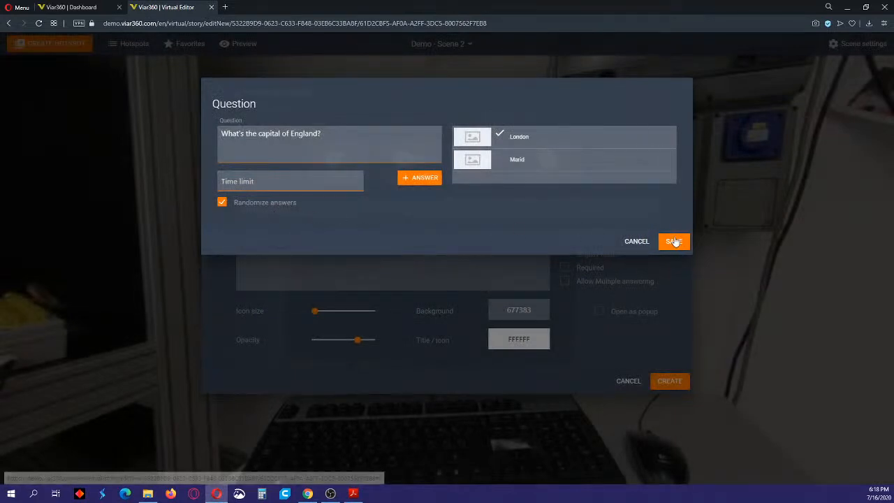
- Set the England question's time limit to 10, save the question, and create the question hotspot
left_click(289, 179)
type("10")
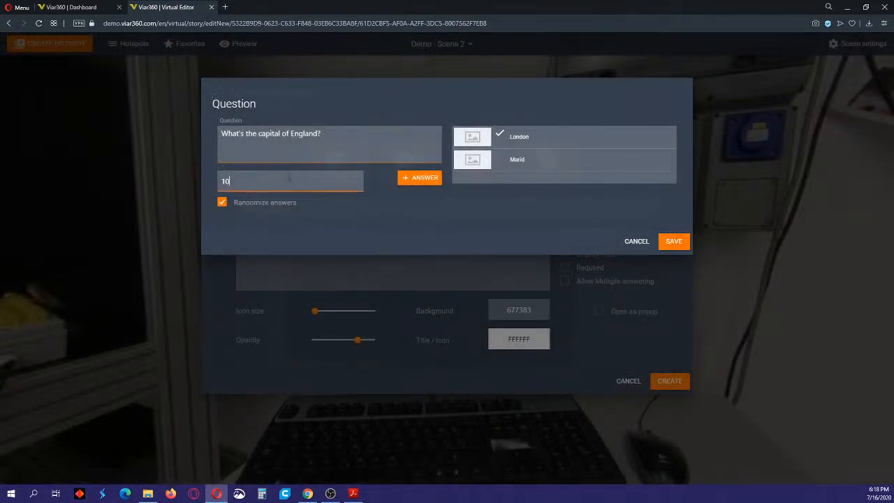
left_click(679, 244)
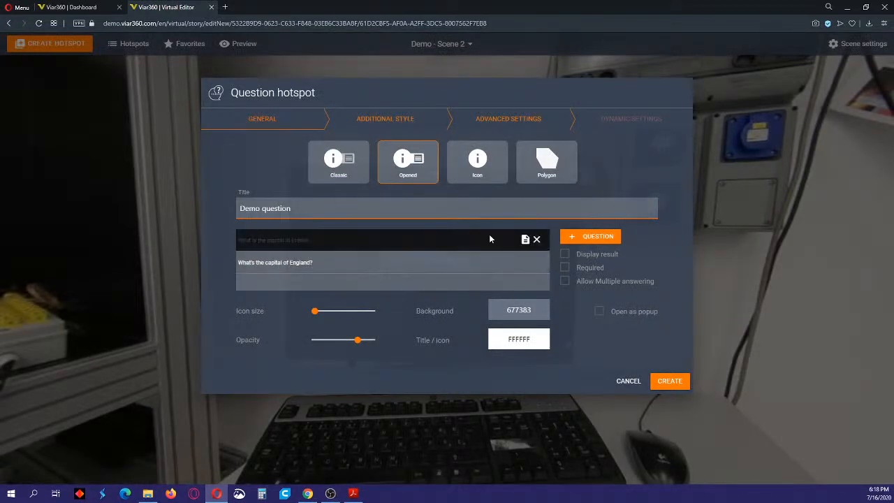
left_click(671, 381)
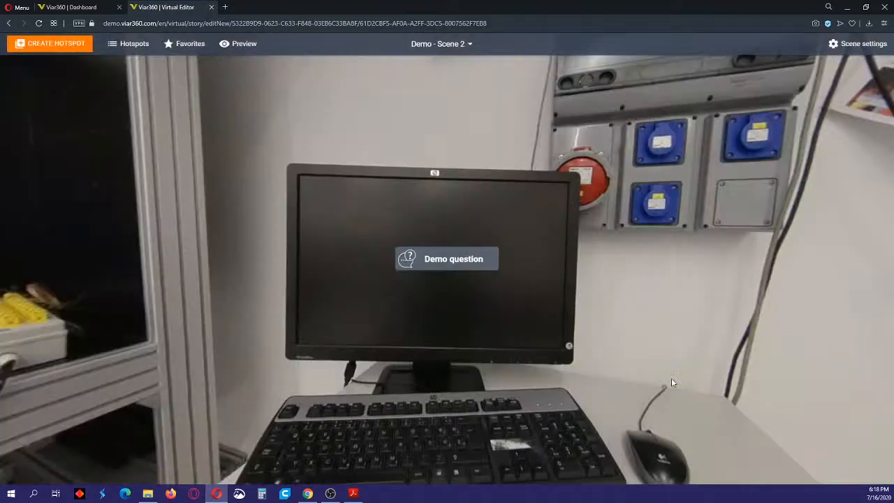
- Preview Scene 2, answer the Demo question hotspot with "Paris" and "London", and close the preview
left_click(248, 45)
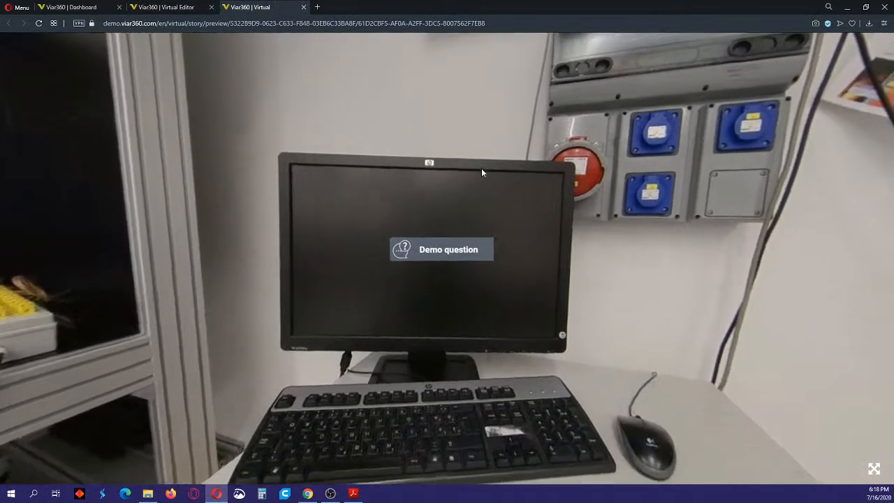
left_click(447, 260)
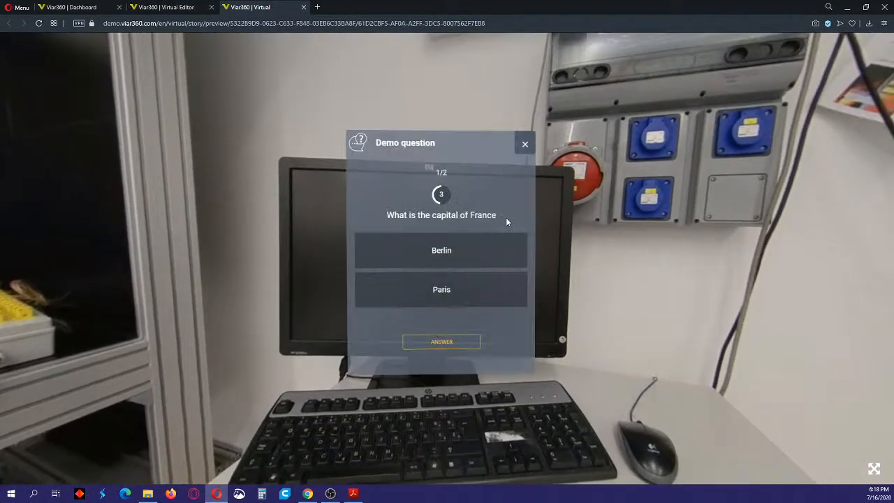
left_click(469, 304)
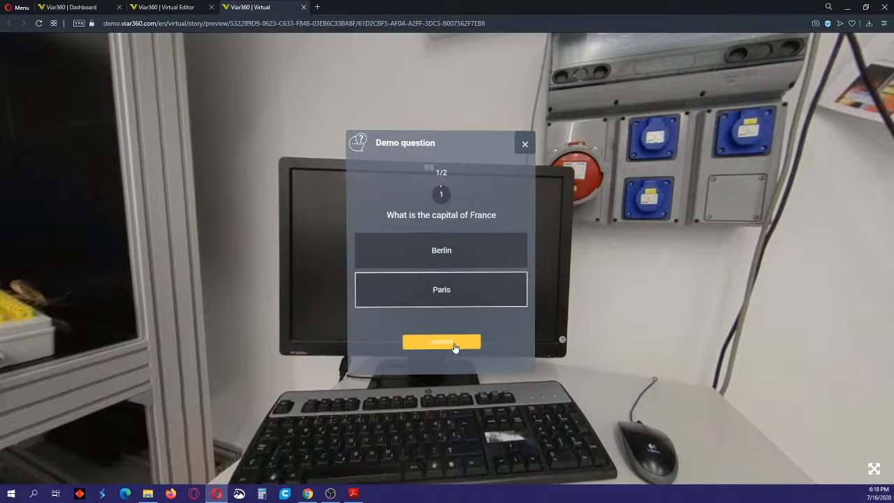
left_click(454, 344)
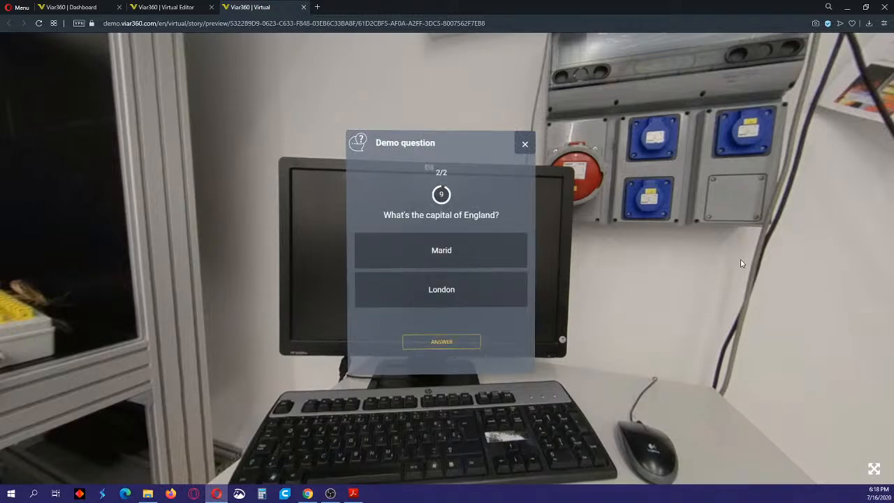
left_click(466, 308)
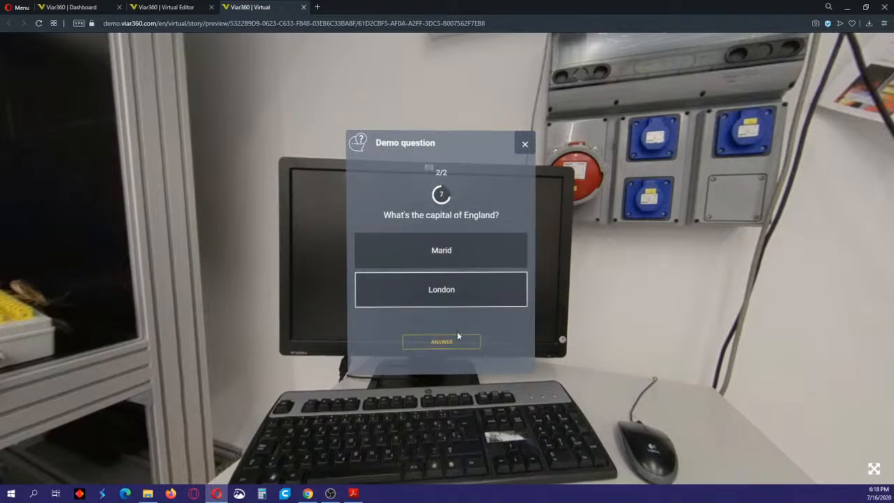
left_click(446, 344)
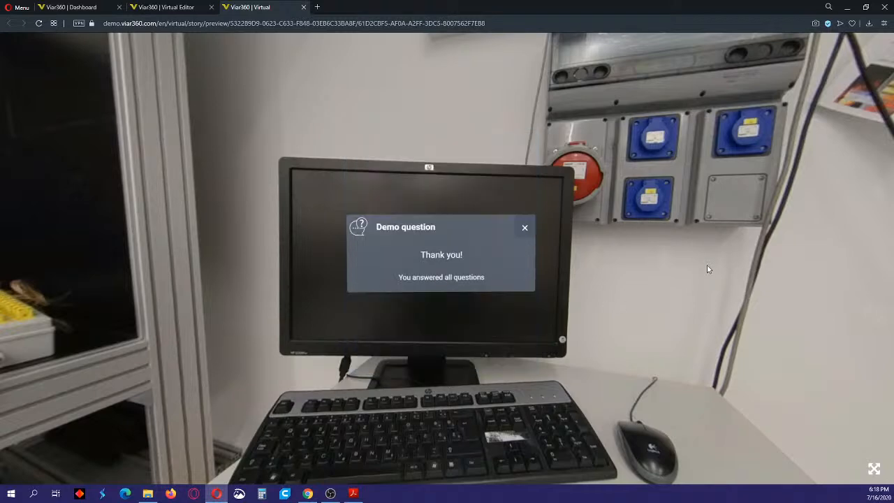
left_click(524, 230)
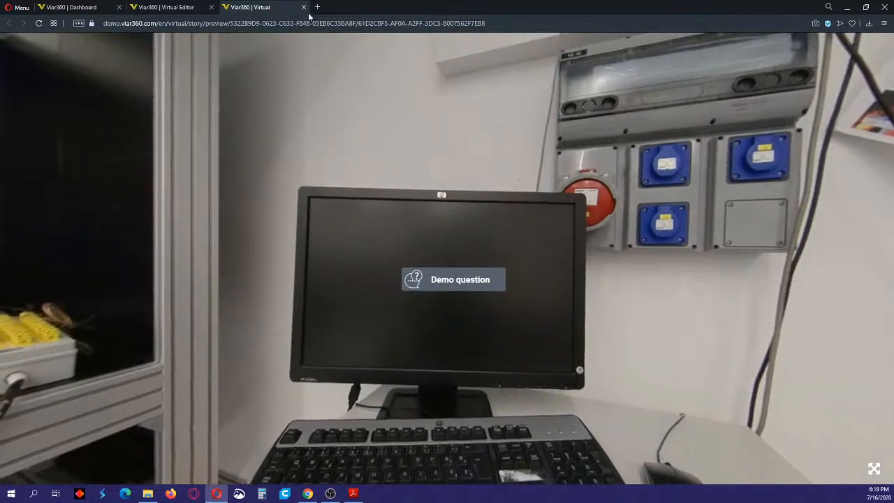
left_click(306, 7)
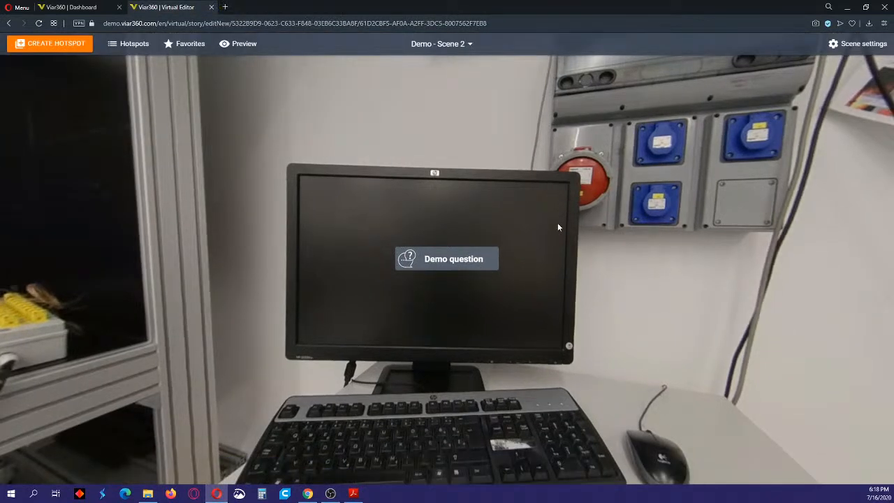
- Enable Display result for the Demo question hotspot and set its button text to "My final answer!"
left_click(461, 264)
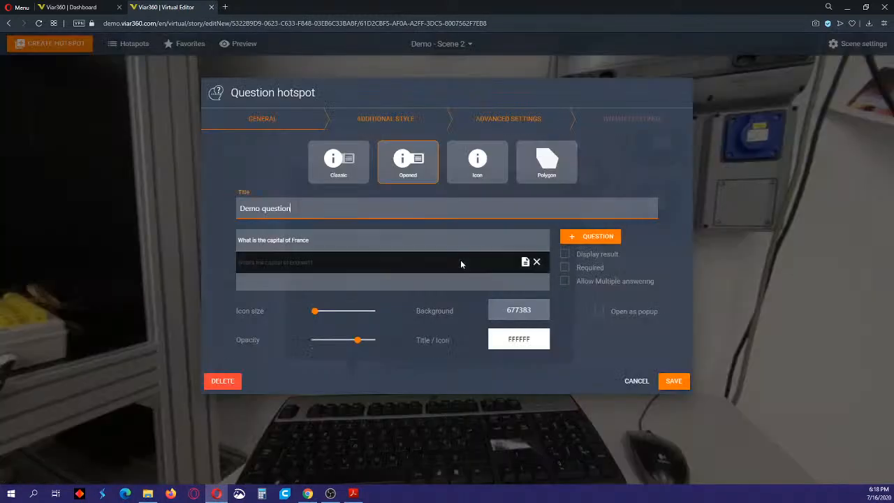
left_click(565, 256)
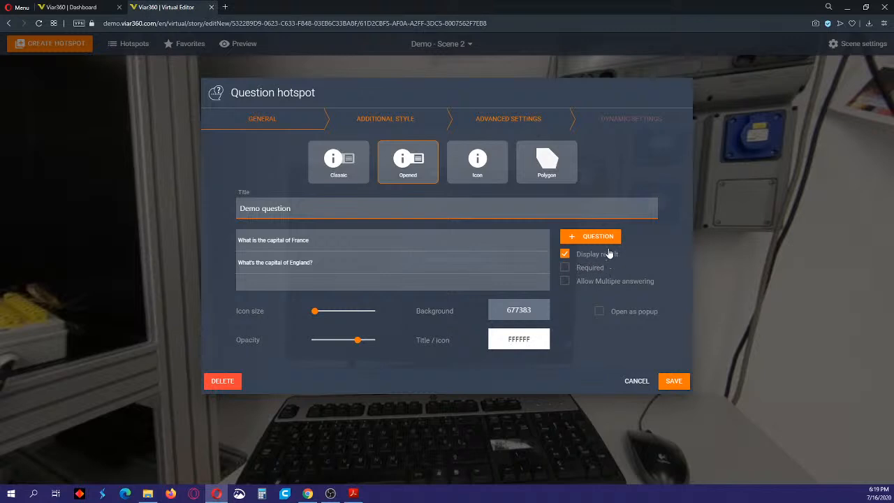
left_click(501, 127)
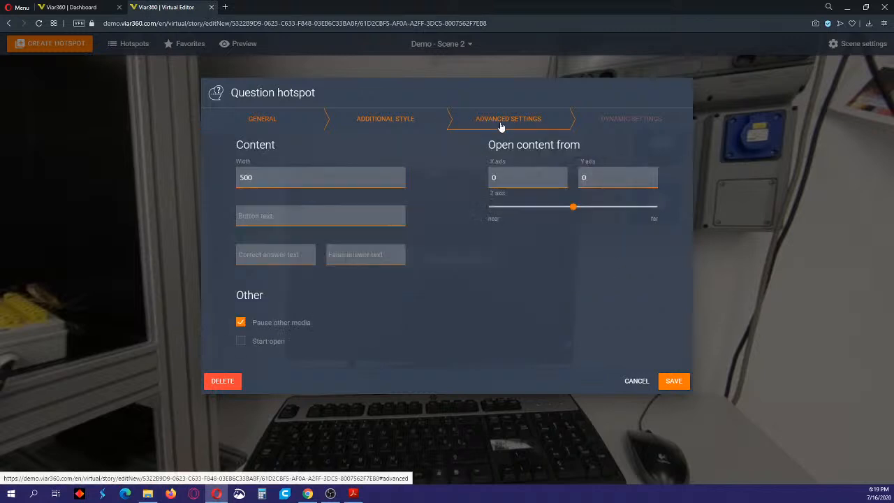
left_click(273, 218)
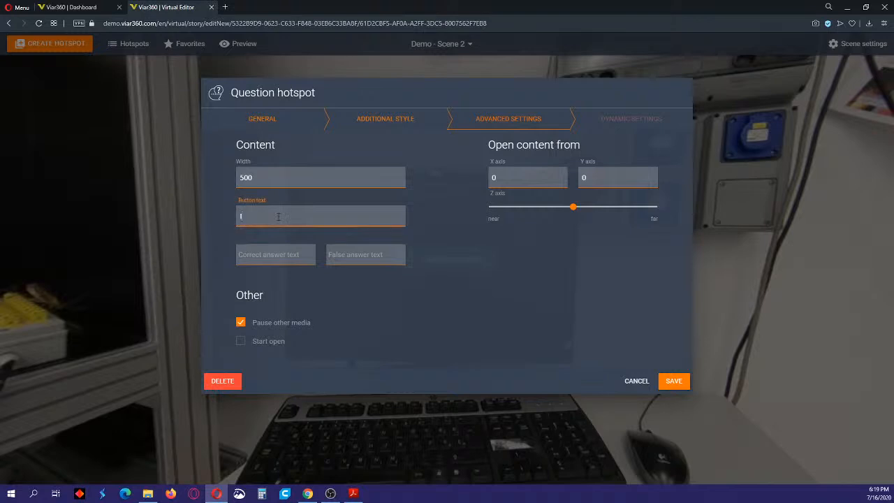
type("My final answer!")
- Set the hotspot's correct answer text to "Yeey" and its false answer text to "No, sorry"
left_click(277, 253)
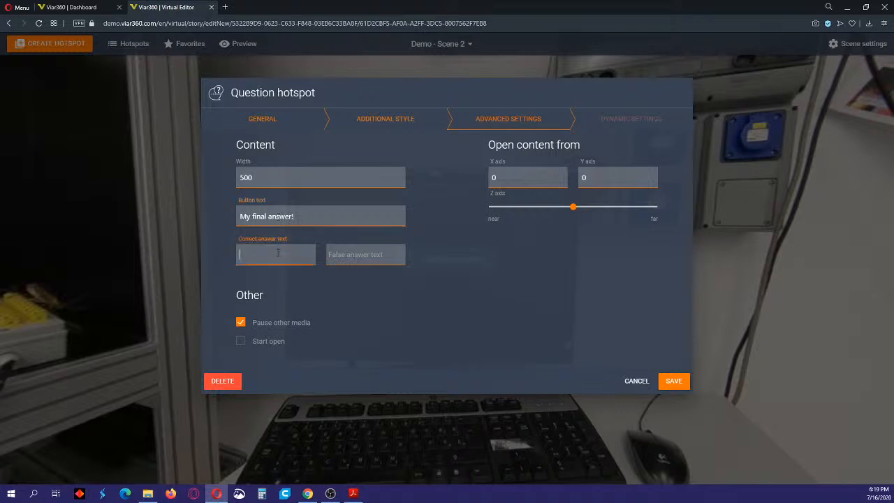
type("Yeey")
left_click(355, 254)
type("N")
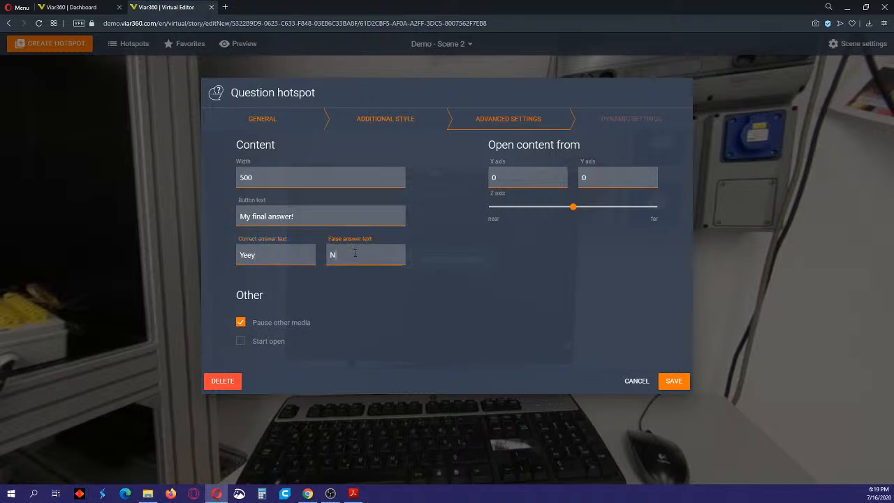
type("o, sorry")
- Turn off Pause other media, turn on Start open, and save the question hotspot
left_click(242, 325)
left_click(241, 342)
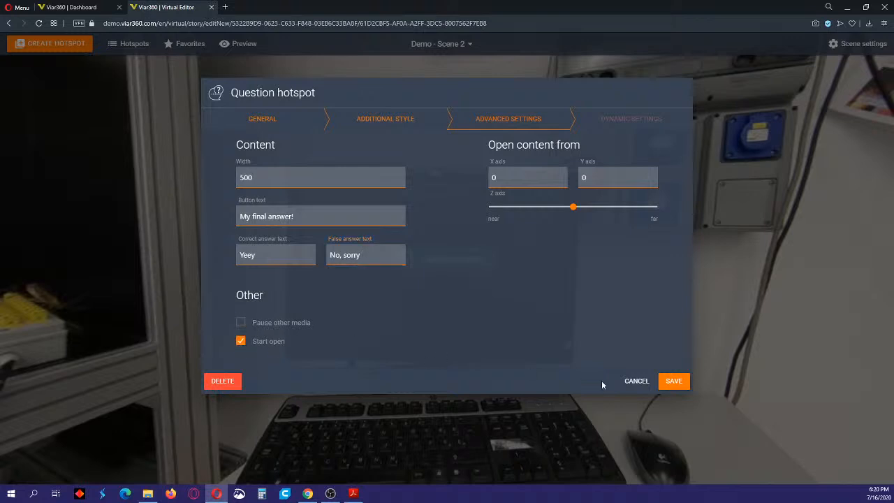
left_click(674, 383)
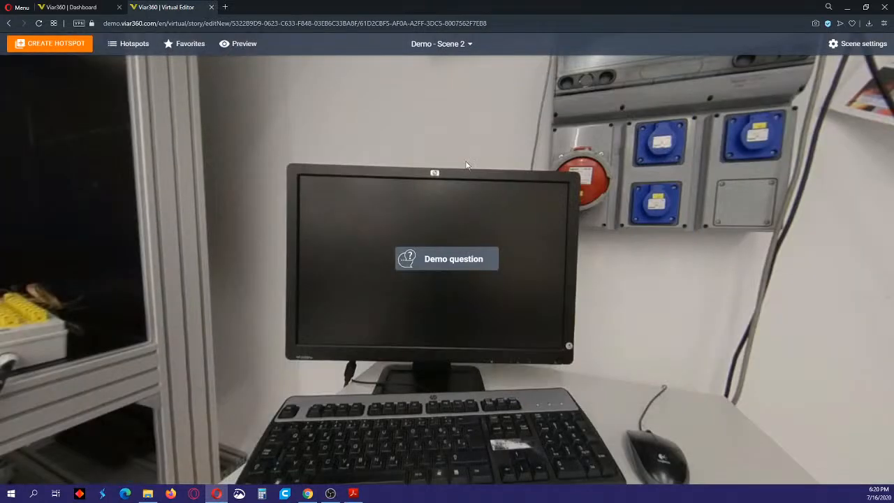
- Preview Scene 2 again, answer the France question with "Paris", and dismiss the feedback
left_click(253, 49)
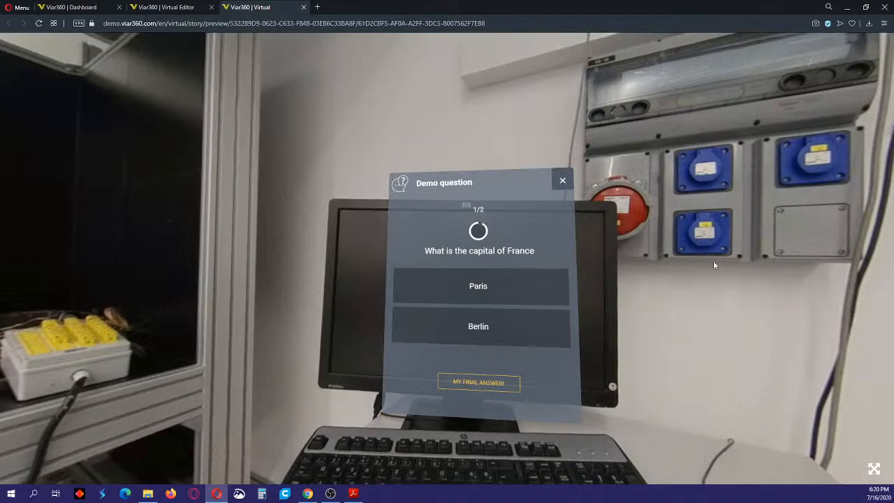
left_click_drag(713, 263, 664, 231)
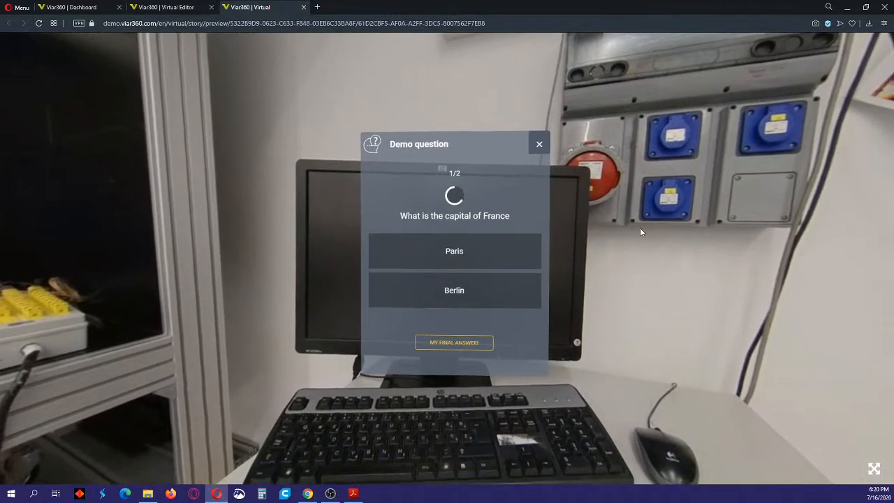
left_click(465, 253)
left_click(465, 342)
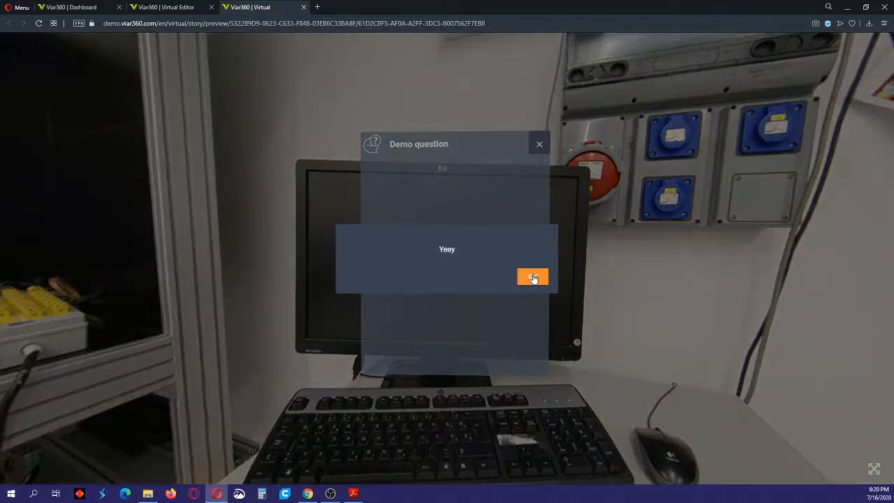
left_click(534, 278)
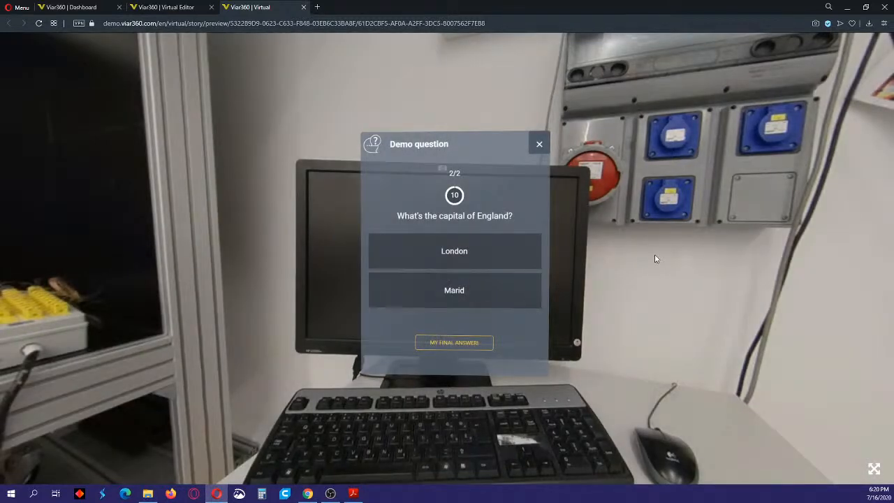
- Answer the England question with "Marid", dismiss the feedback and the result, and close the preview
left_click(452, 295)
left_click(468, 298)
left_click(463, 343)
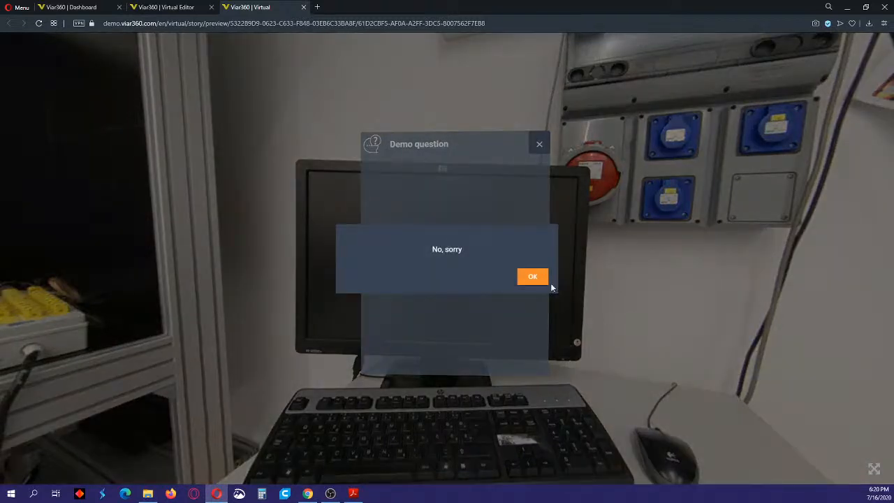
left_click(534, 278)
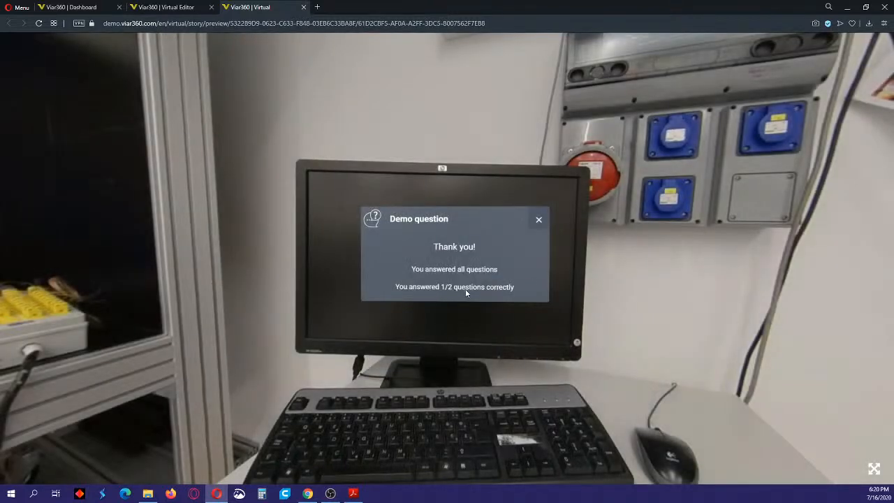
left_click(539, 220)
left_click(453, 256)
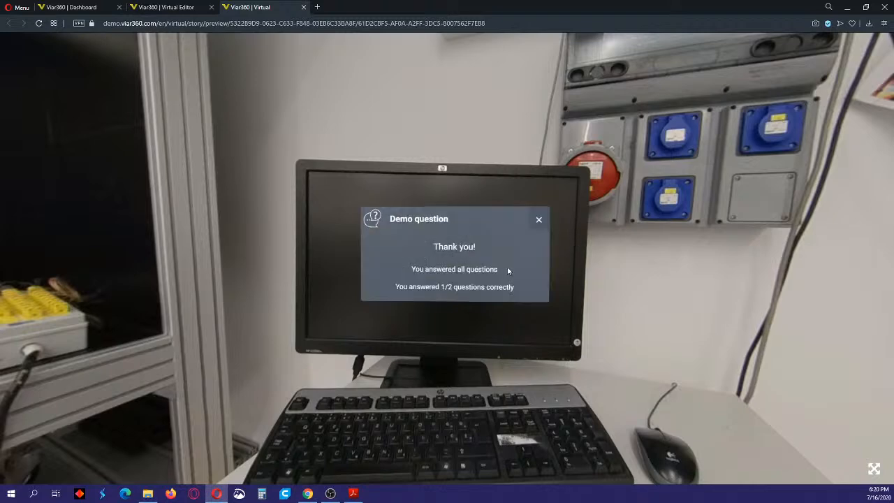
left_click(539, 220)
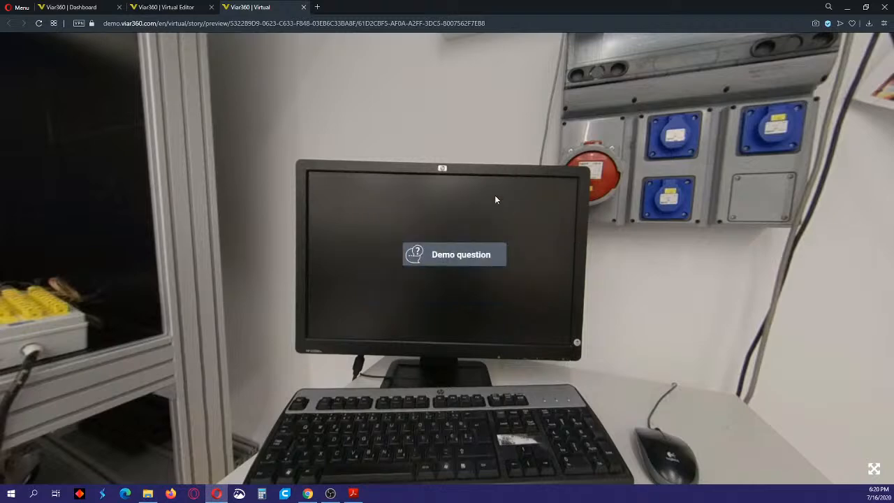
left_click(303, 7)
- Delete the Demo question hotspot from Scene 2 and dismiss the notification
left_click(422, 264)
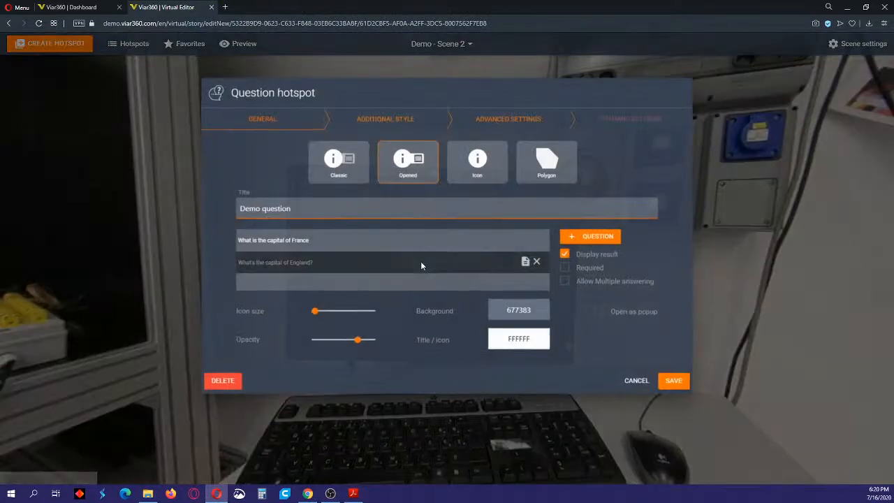
left_click(222, 381)
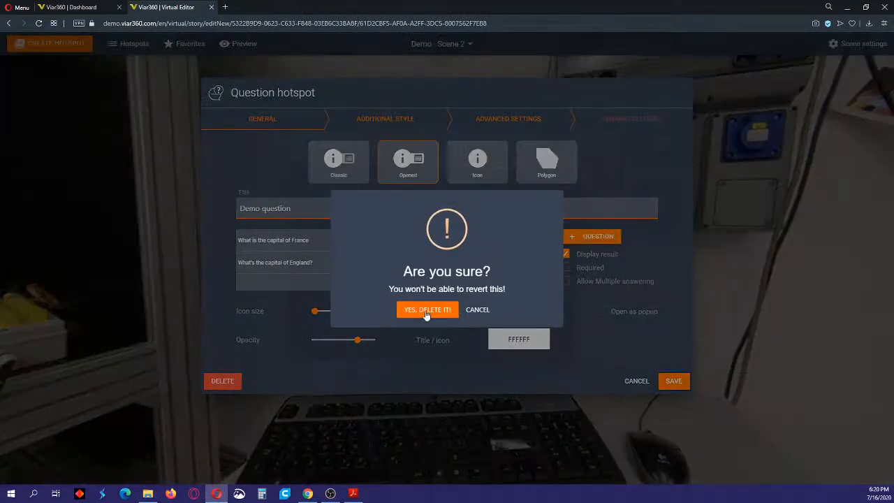
left_click(425, 312)
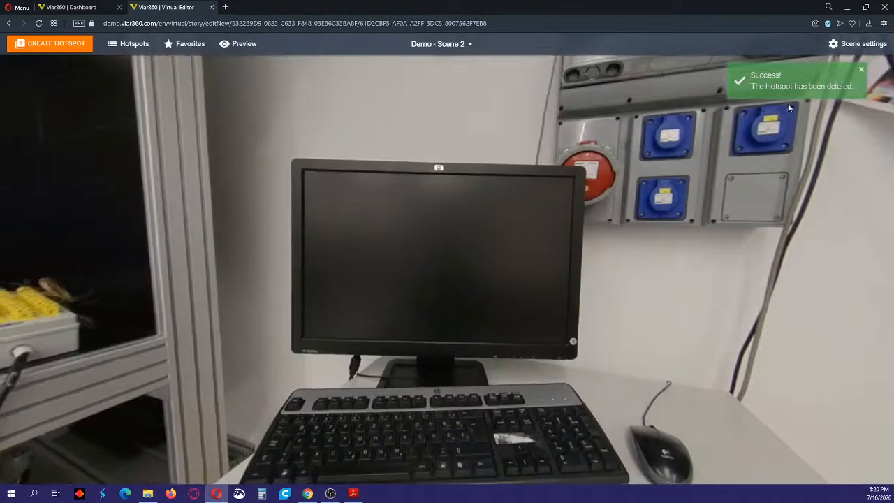
left_click(858, 70)
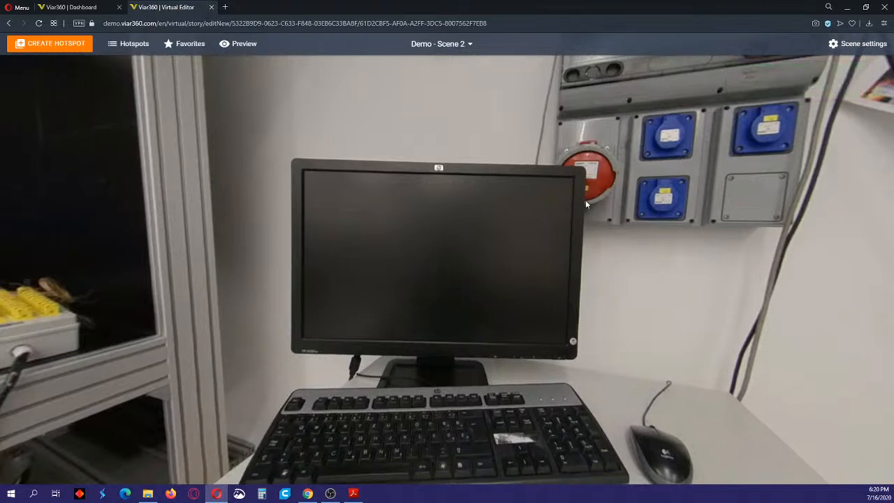
- Add a timeline to Scene 2 in the scene settings with a scene duration of 40 seconds
left_click(849, 48)
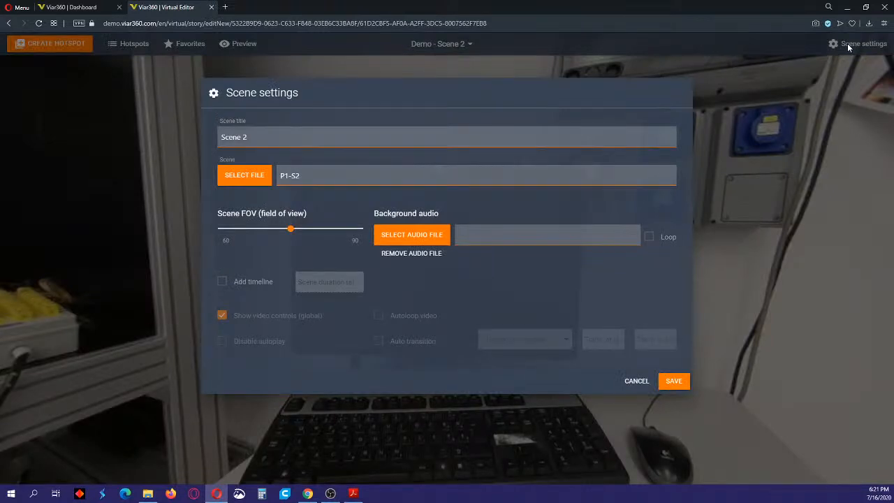
left_click(221, 283)
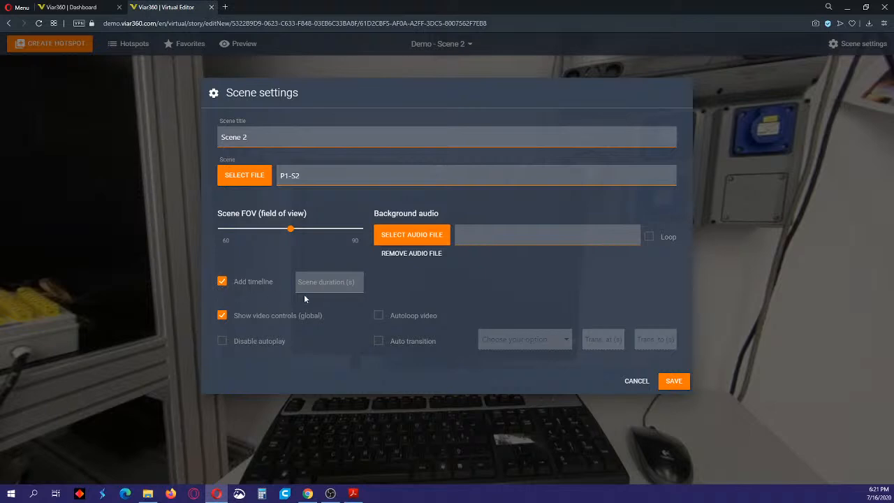
left_click(323, 284)
type("40")
- Enable an auto transition from Scene 2 to Scene 1 and save the scene settings
left_click(379, 341)
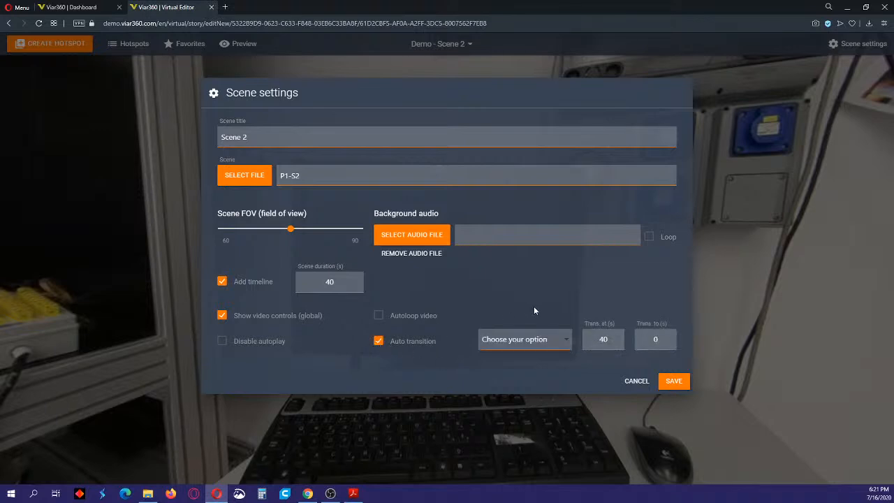
left_click(538, 339)
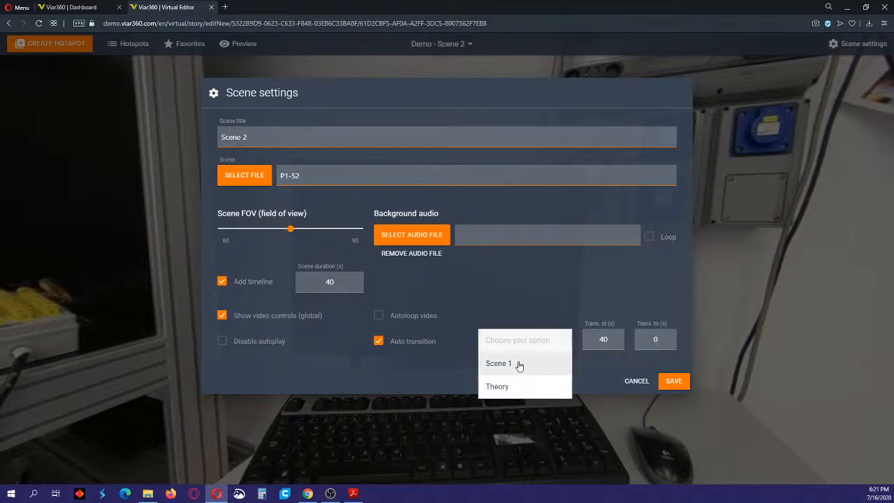
left_click(519, 365)
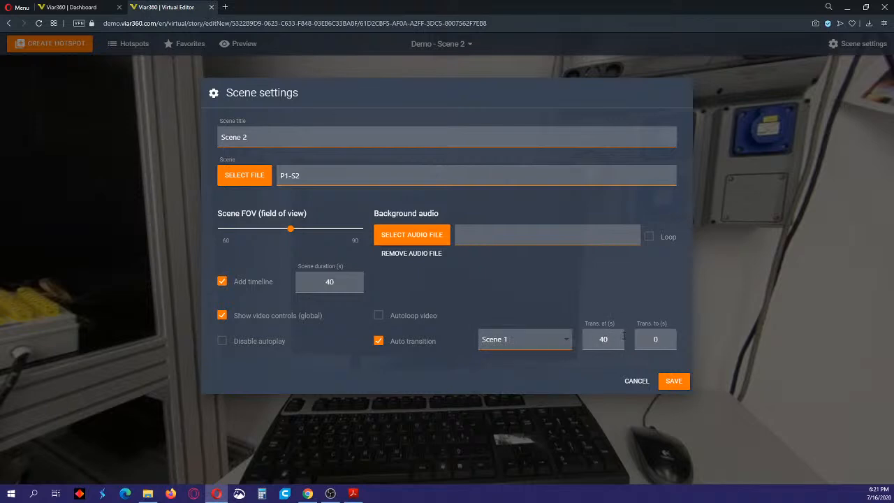
left_click(674, 382)
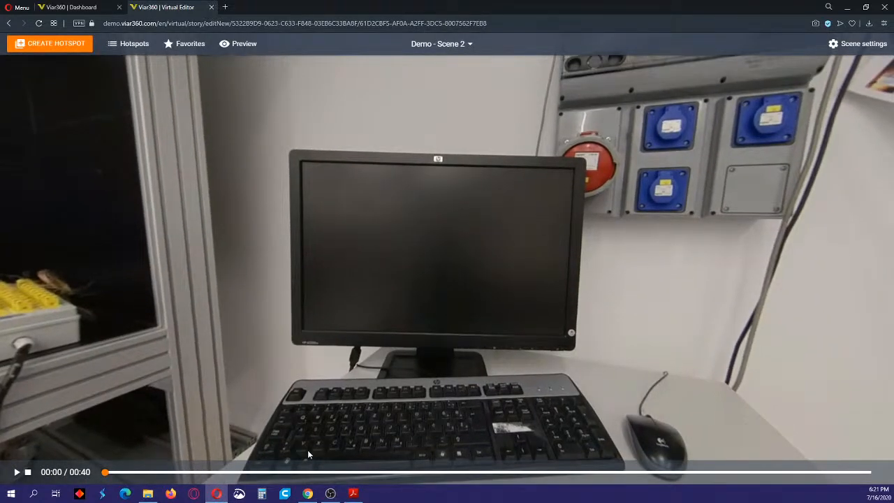
- Return to the dashboard's story list and open the "Webinar Demo - July 2020" story
left_click(77, 7)
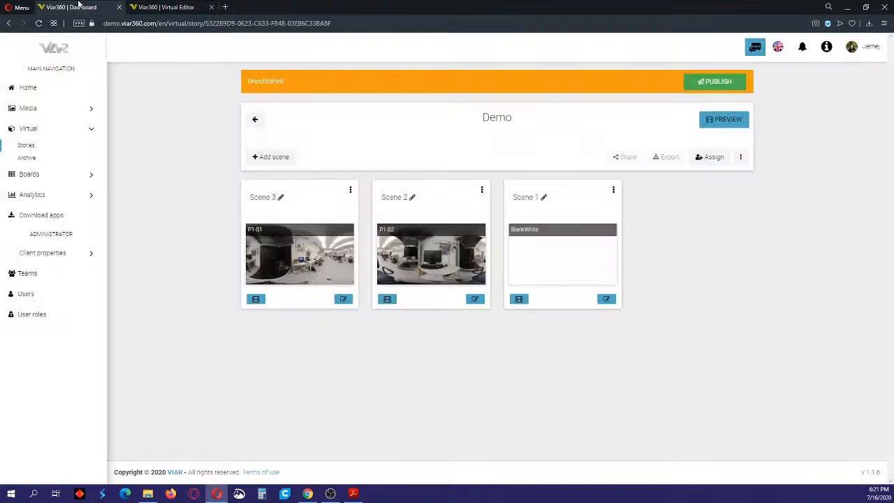
left_click(255, 119)
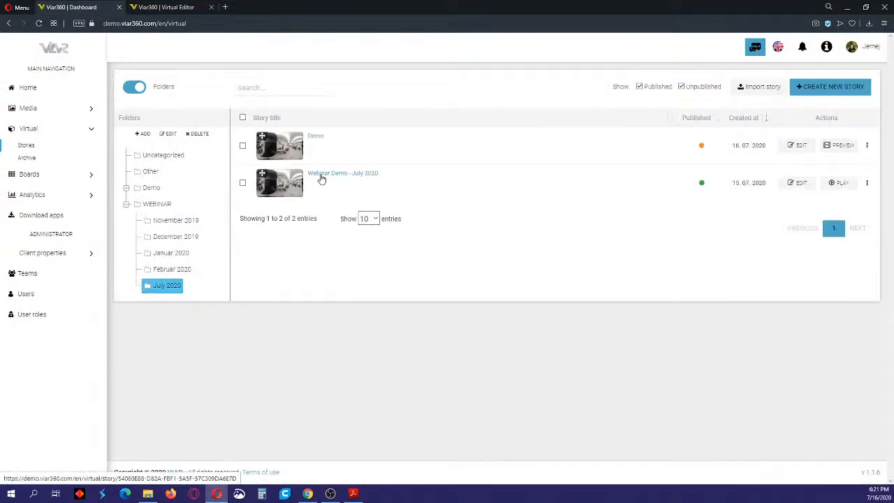
left_click(324, 177)
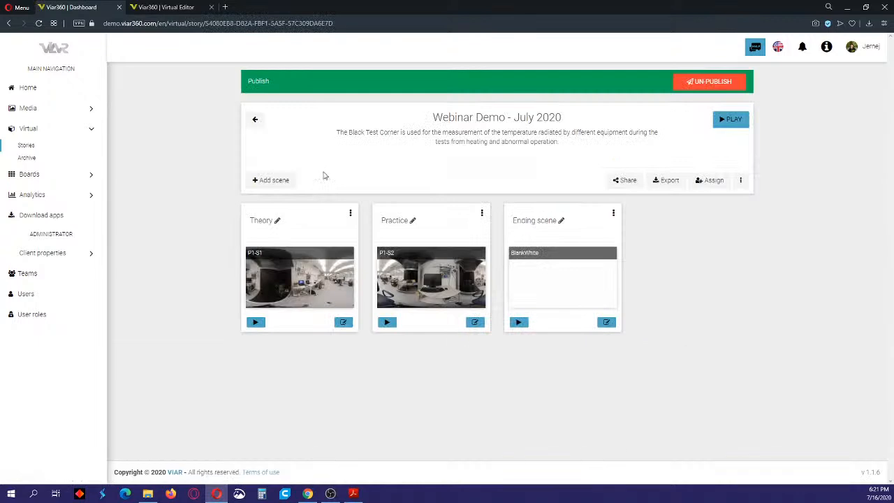
- Open the Practice scene for editing, mark its "Let's check what you know!" question hotspot as a favorite, and close that editor
left_click(477, 322)
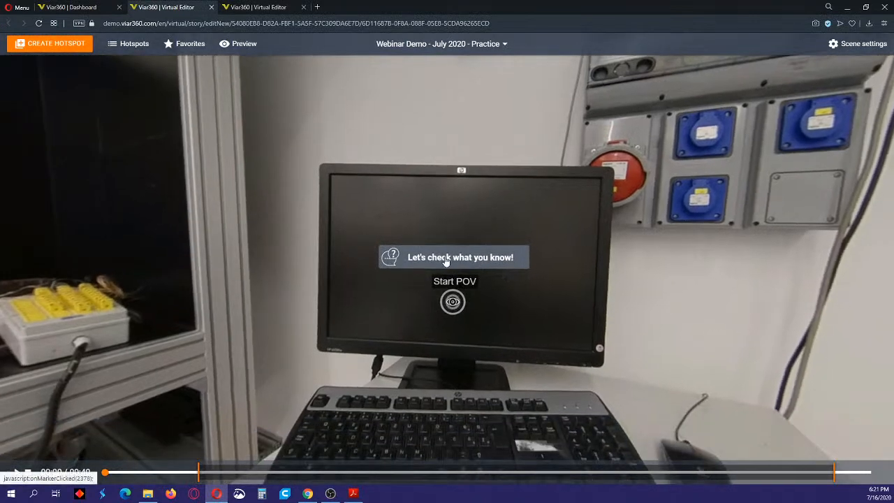
left_click(130, 45)
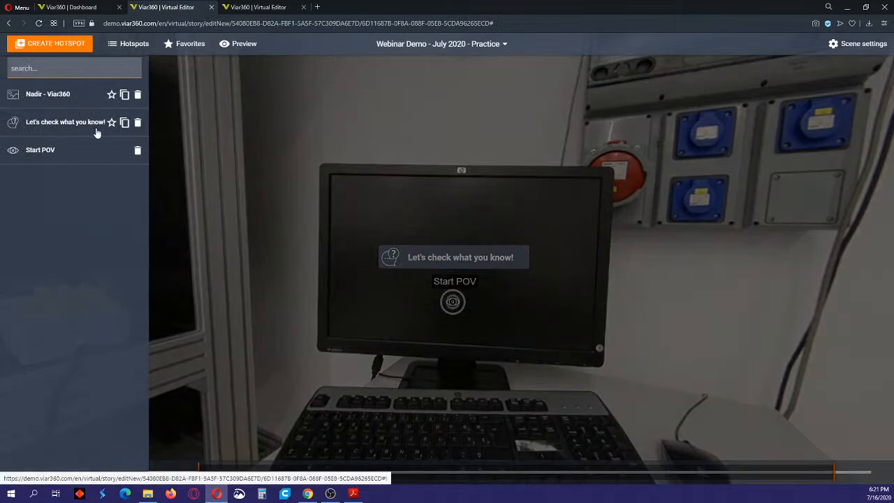
left_click(222, 120)
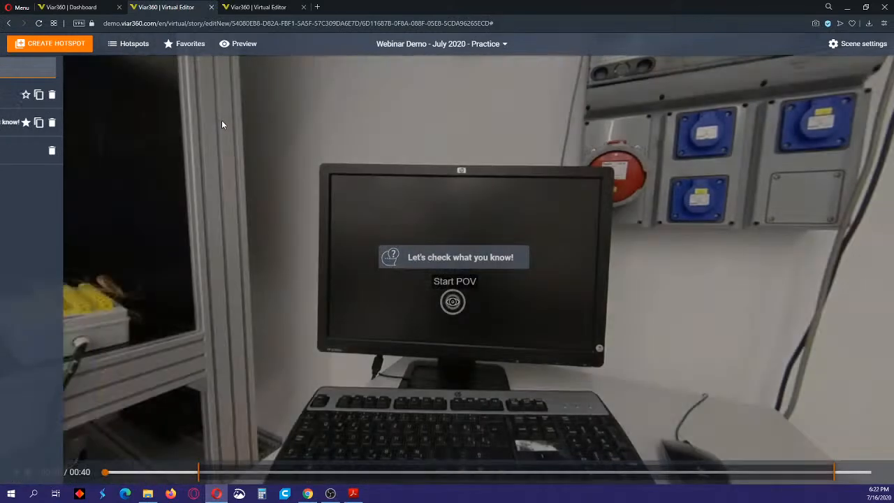
left_click(211, 7)
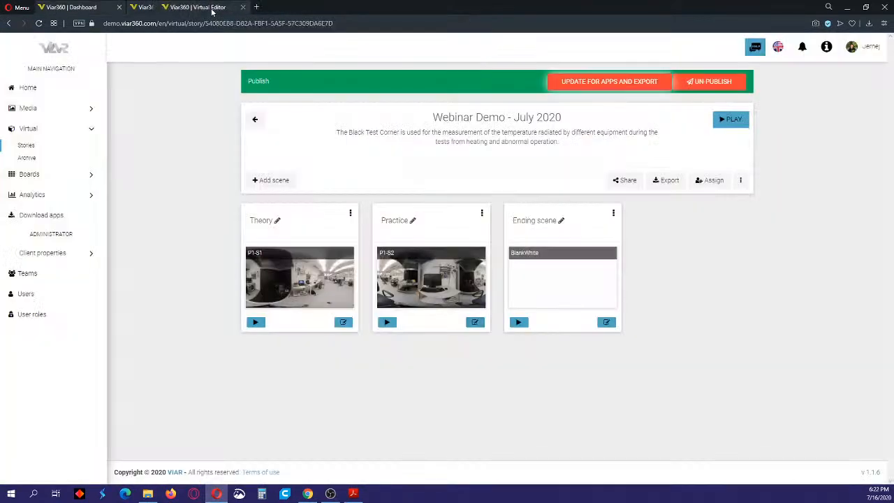
- Reopen Scene 2 of the Demo story in the editor and add the favorite "Let's check what you know!" hotspot to it
left_click(165, 12)
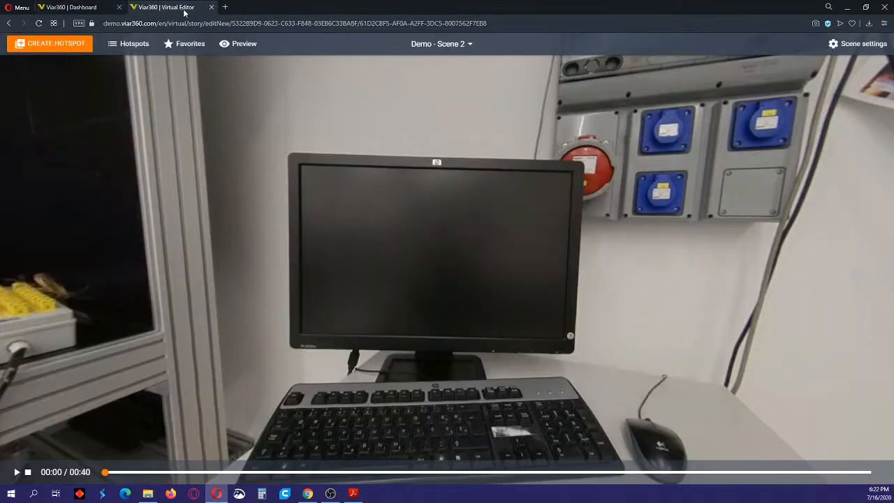
left_click(212, 7)
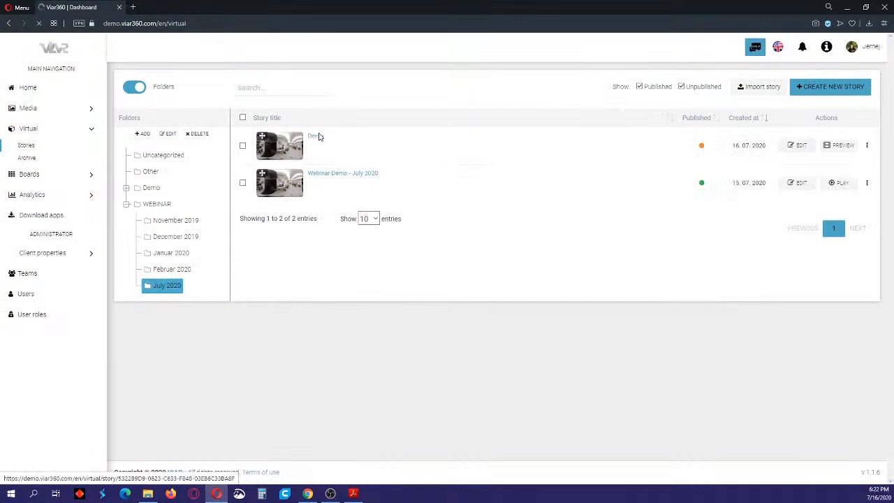
left_click(318, 139)
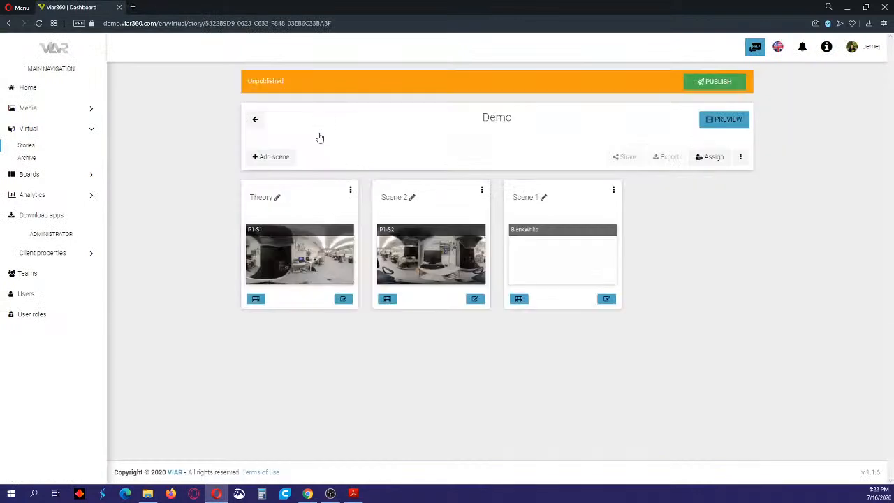
left_click(475, 300)
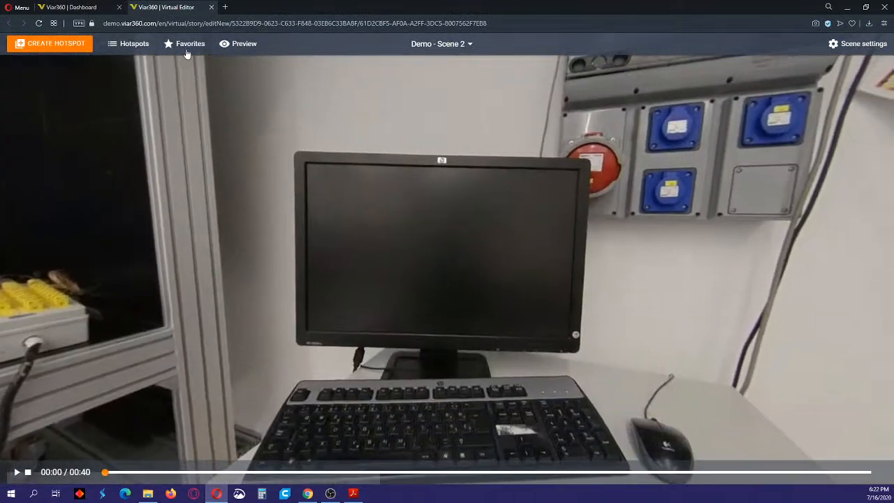
left_click(184, 44)
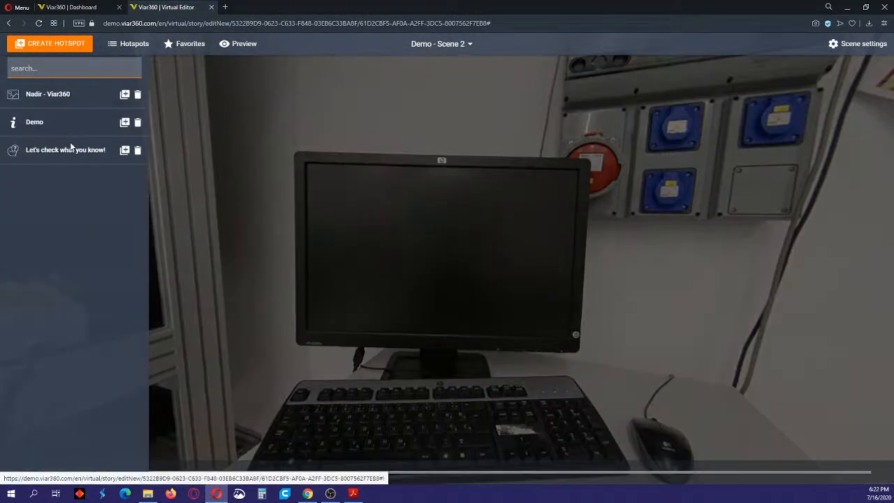
left_click(125, 151)
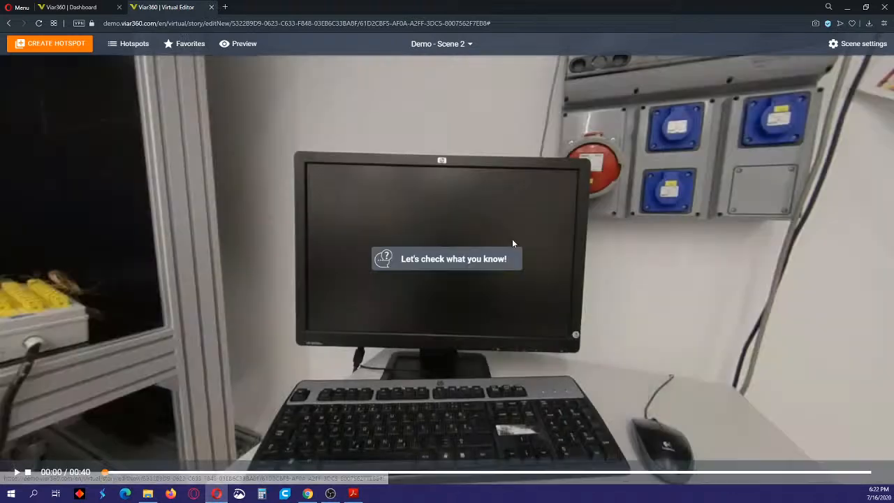
- Make the "Let's check what you know!" hotspot dynamic with fade start time 5 s and fade end time 35 s, and save it
left_click(429, 261)
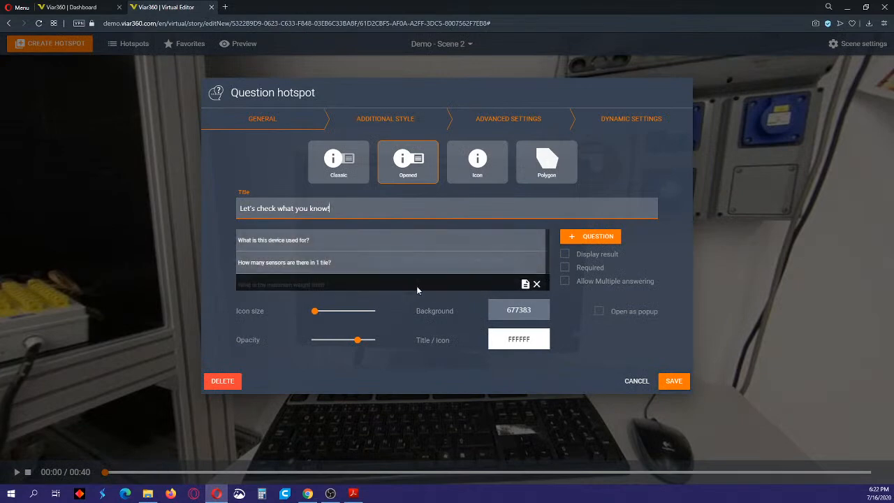
left_click(409, 120)
left_click(503, 125)
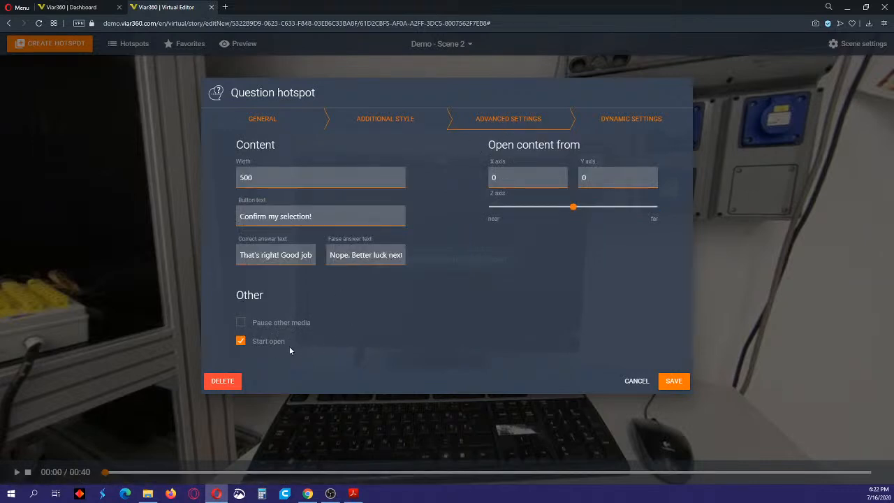
left_click(612, 122)
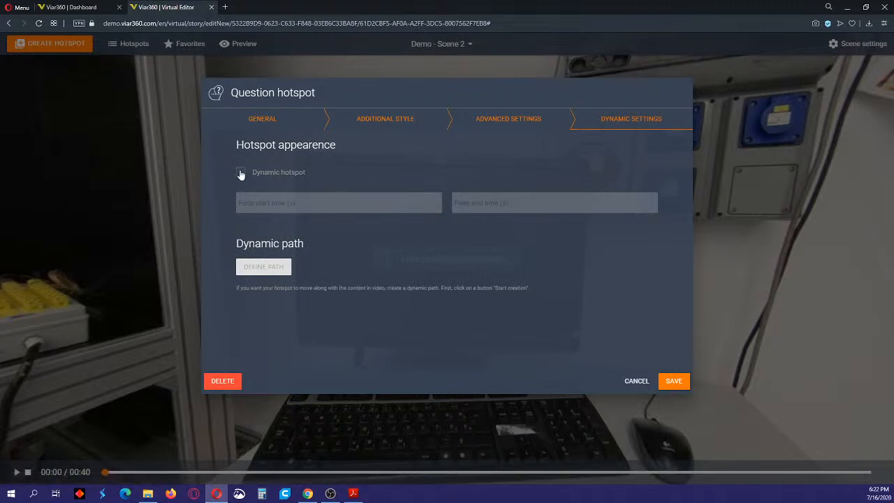
left_click(241, 172)
left_click(336, 204)
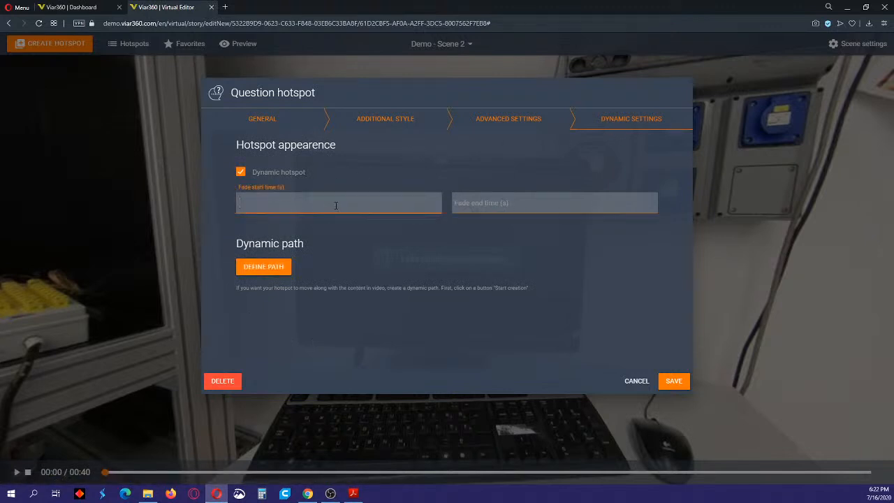
type("5")
left_click(538, 204)
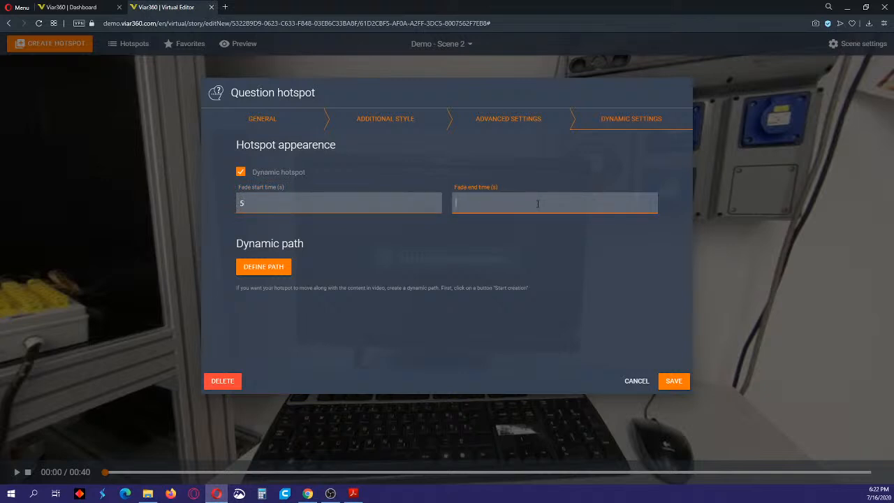
type("35")
left_click(500, 249)
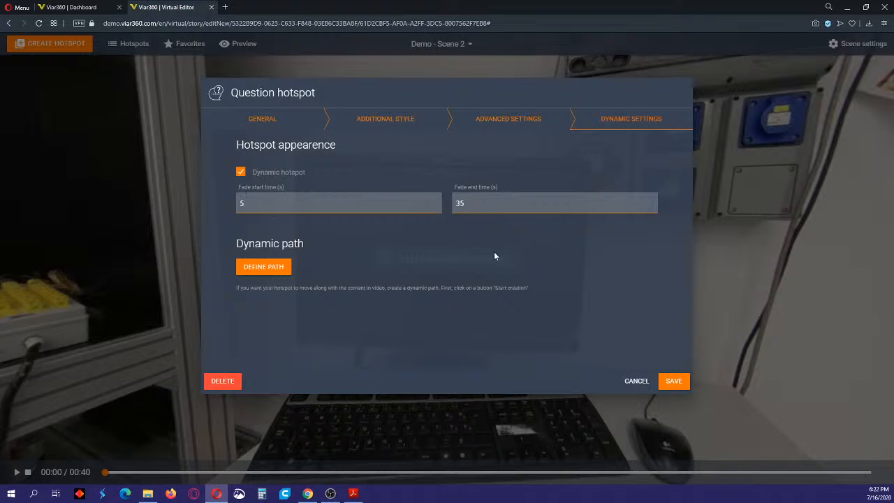
left_click(675, 382)
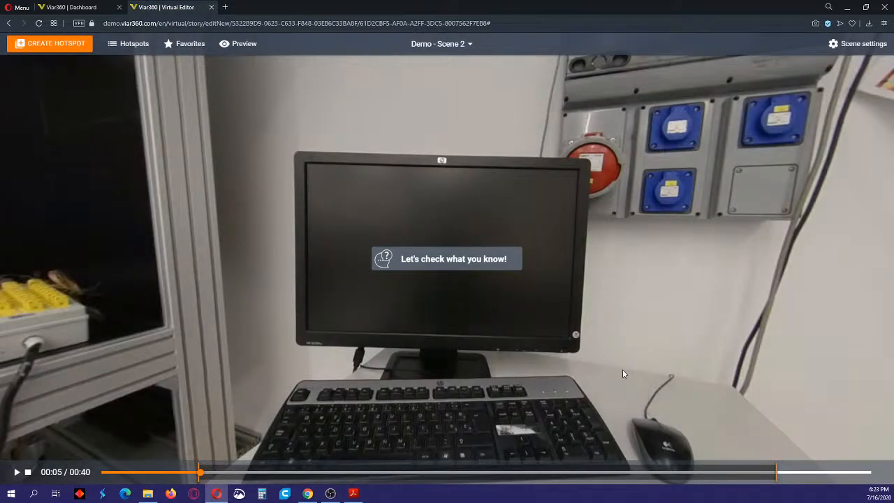
- Preview Scene 2, check the enlarged answer images of the first question, and close the preview
left_click(234, 51)
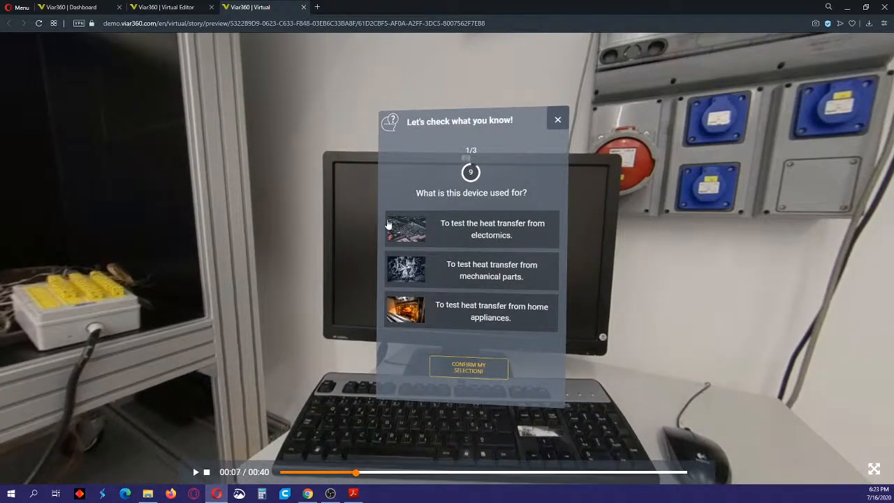
mouse_move(413, 237)
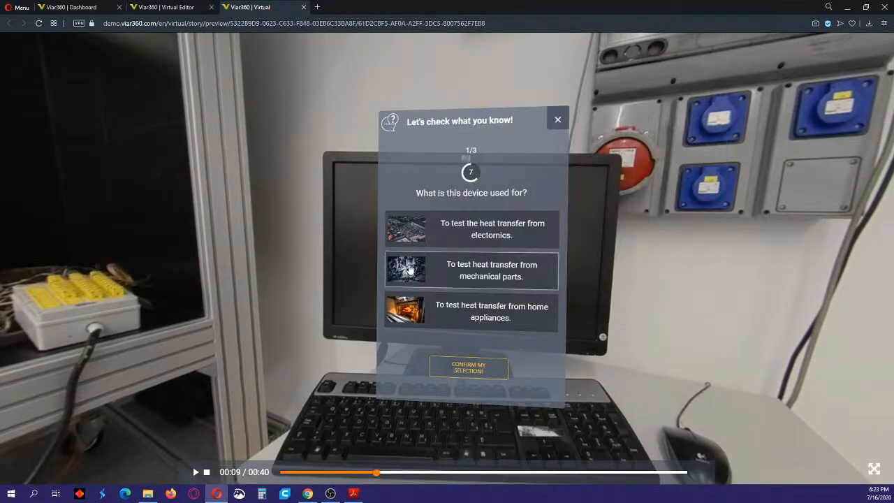
mouse_move(409, 308)
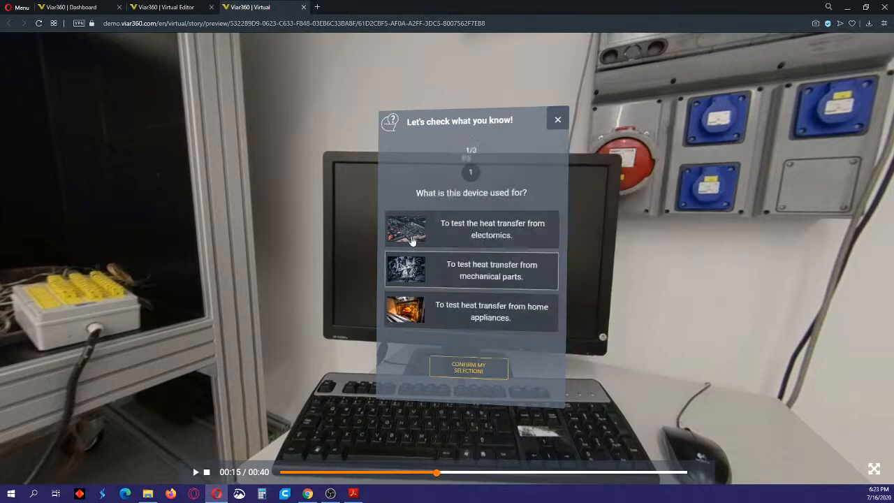
left_click(414, 246)
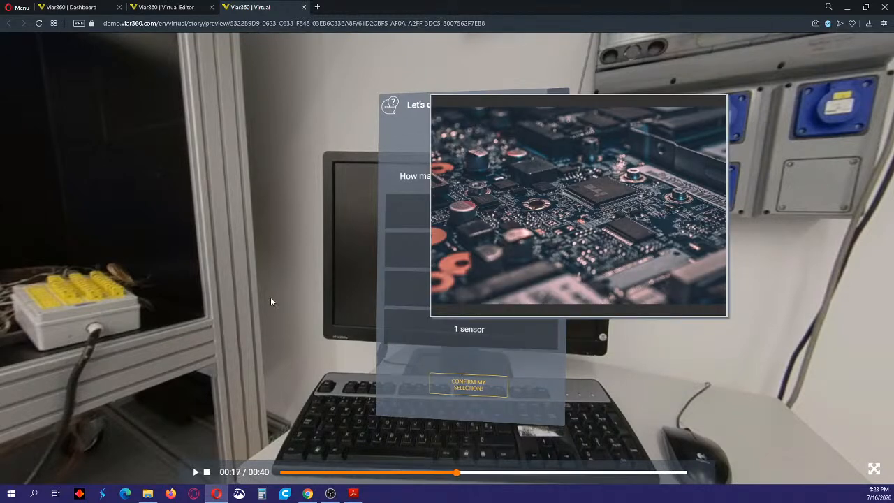
left_click(303, 8)
- Examine the "What is this device used for?" question and its home appliances answer details, leaving both without changes
left_click(418, 262)
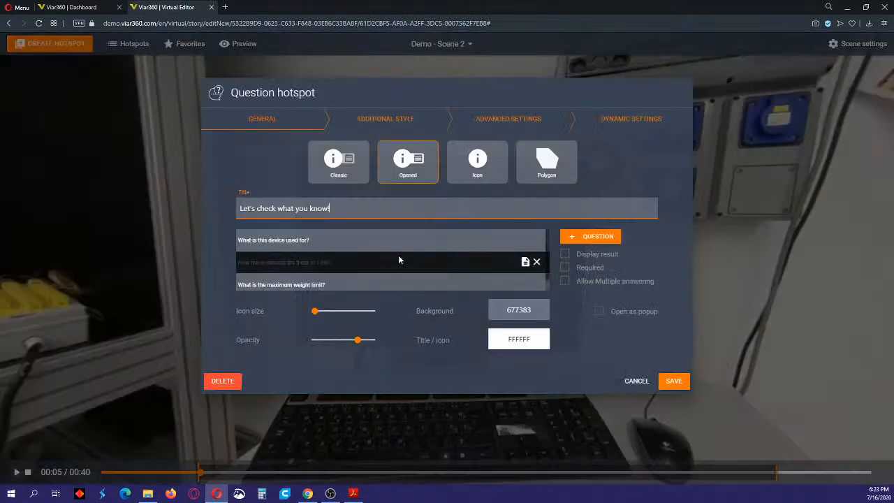
left_click(525, 239)
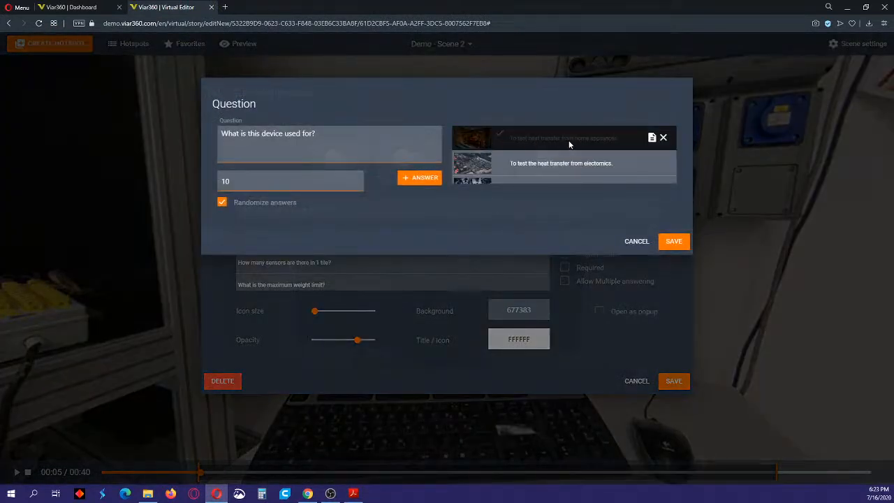
left_click(652, 137)
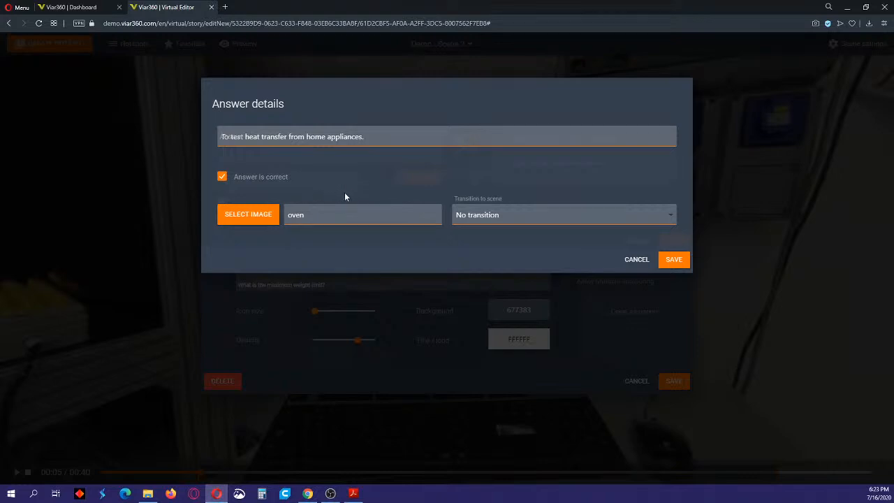
left_click(636, 260)
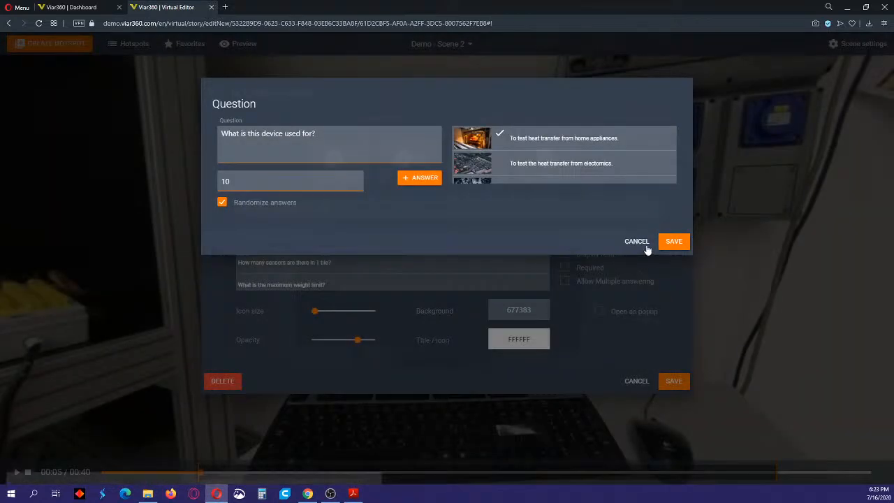
left_click(639, 242)
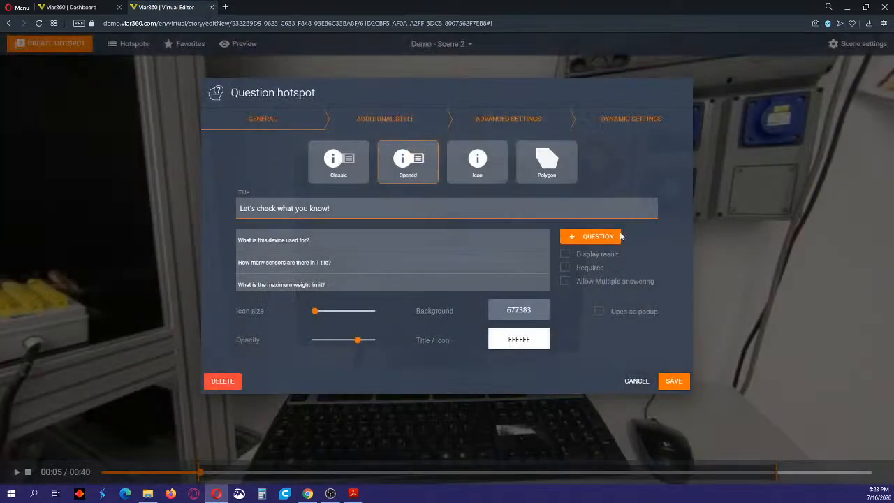
- Disable the dynamic hotspot option, set the timer of the "What is this device used for?" question to 30, and save the hotspot
left_click(616, 118)
left_click(241, 172)
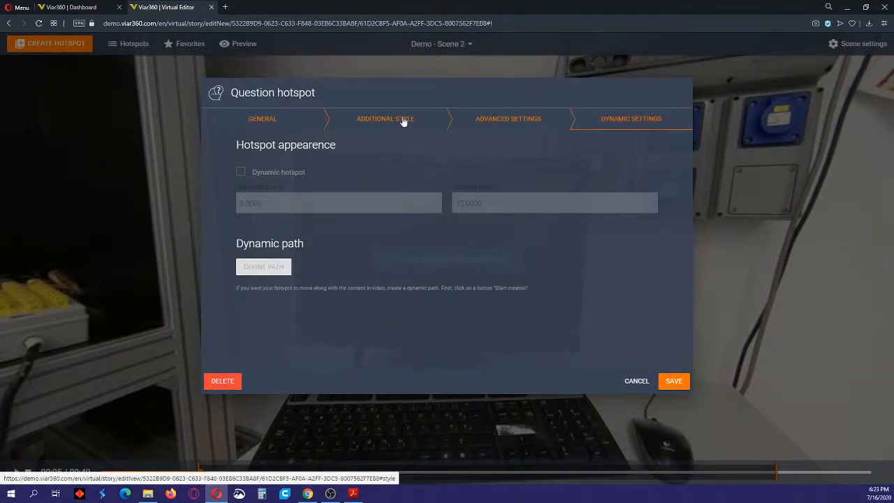
left_click(285, 117)
left_click(365, 245)
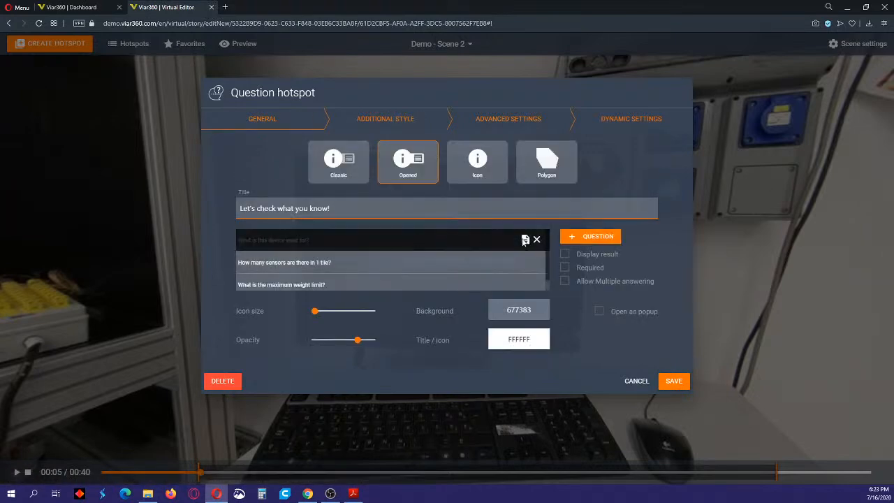
left_click(526, 240)
left_click(243, 182)
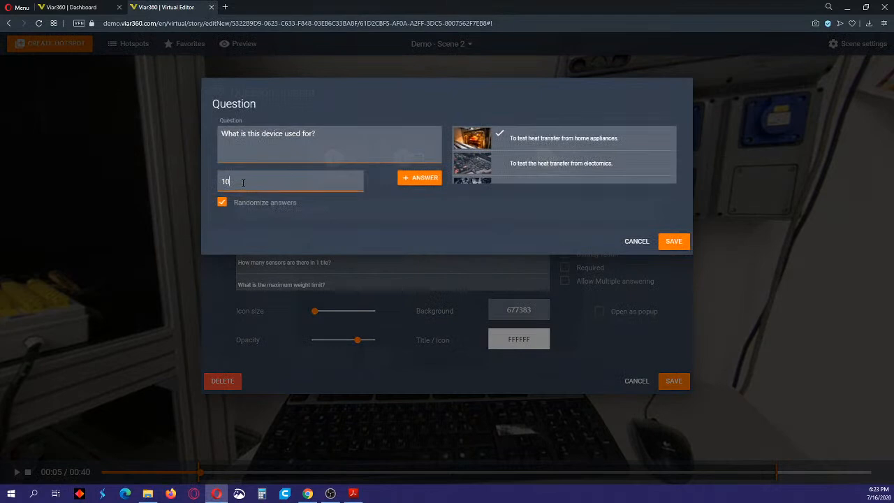
key("BackSpace")
key("BackSpace")
type("30")
left_click(672, 241)
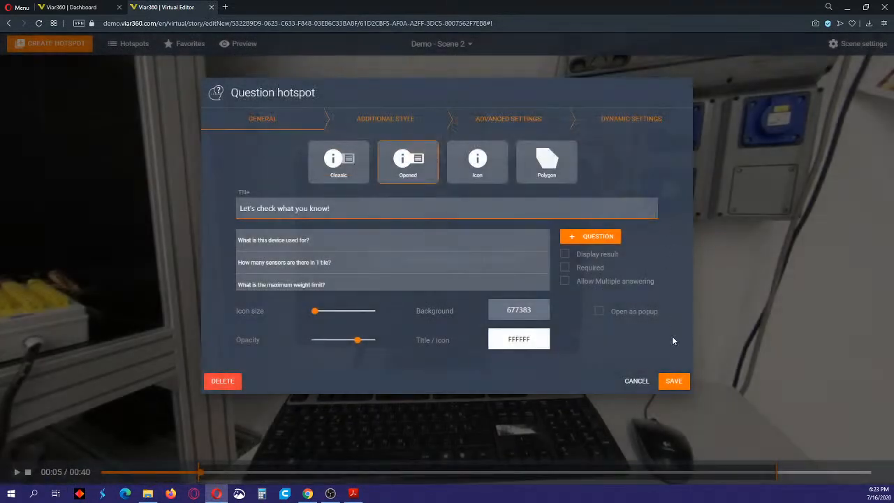
left_click(672, 383)
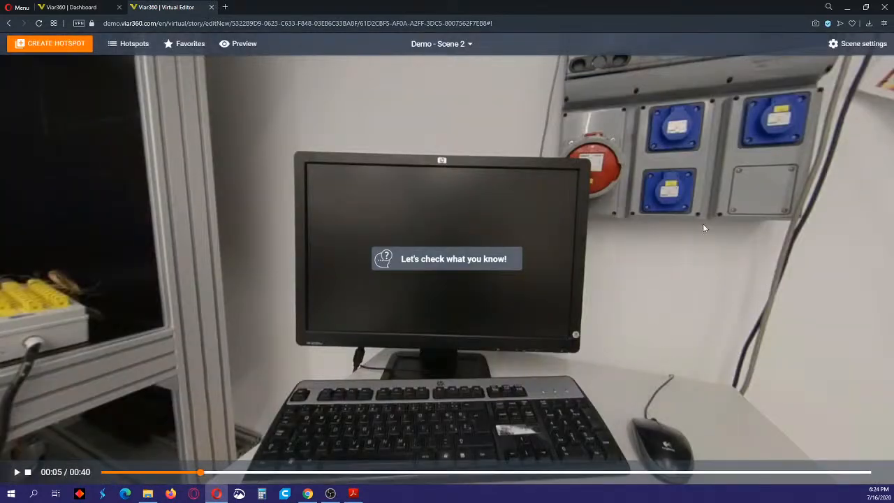
- Preview Scene 2 again to check the first question's timer and answer images, reload it, and close the preview
left_click(238, 43)
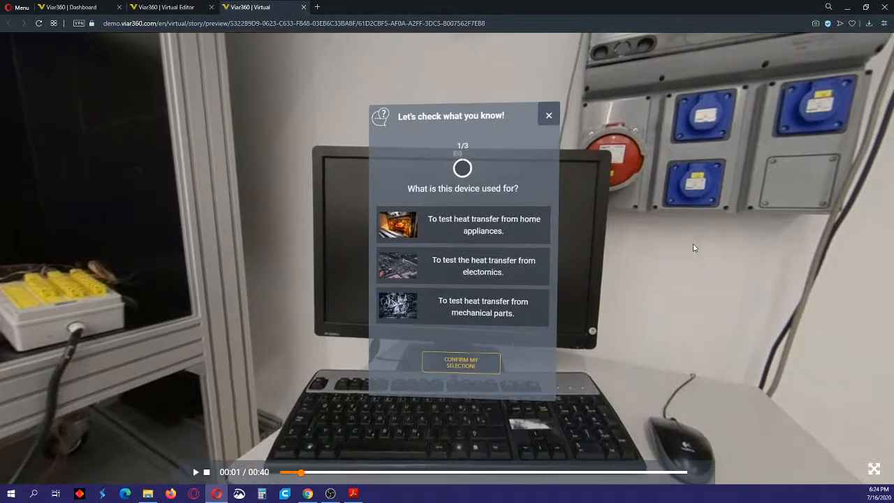
left_click(399, 236)
left_click(398, 280)
left_click(39, 24)
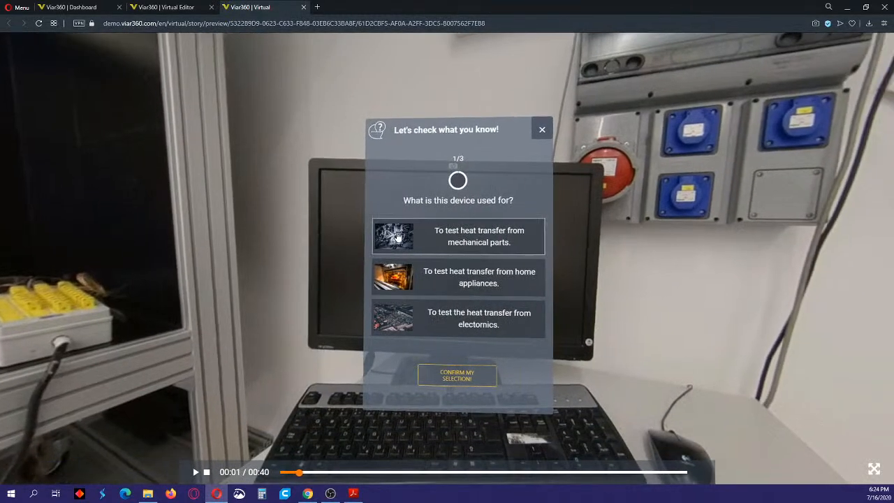
left_click(303, 7)
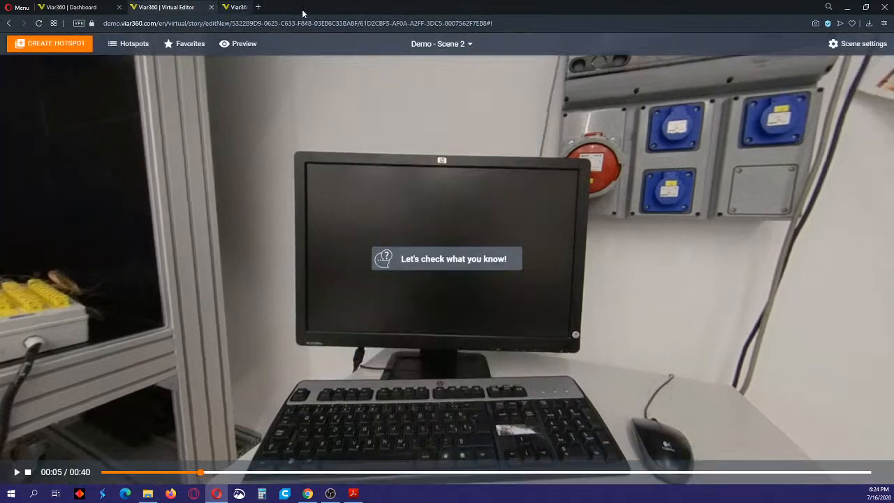
- Leave the Demo story's Scene 2 editor and play the Practice scene of the Webinar Demo - July 2020 story
left_click(479, 261)
mouse_move(525, 241)
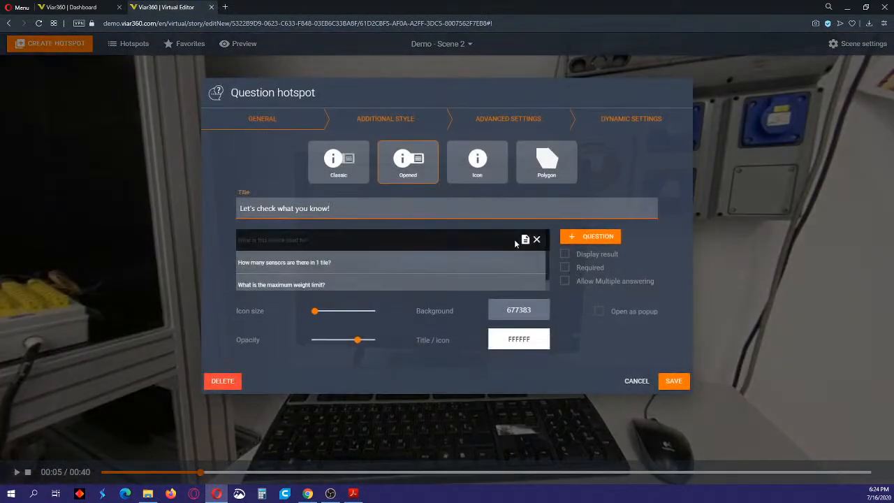
left_click(212, 7)
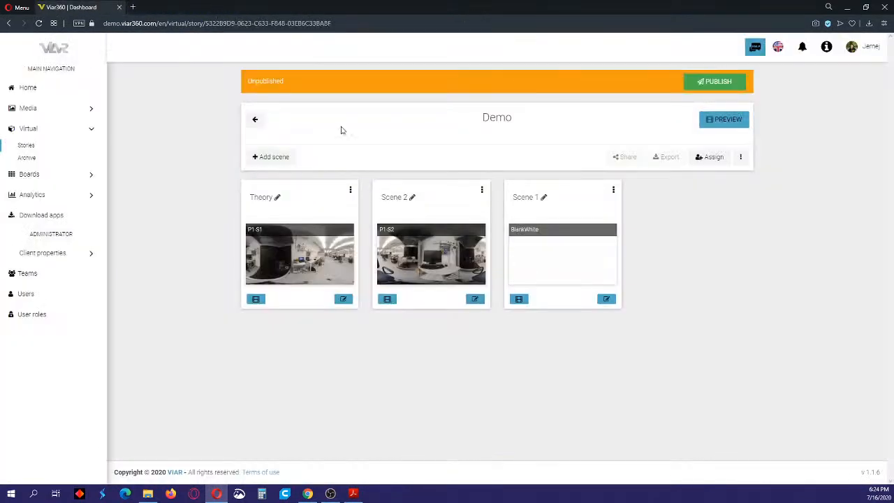
left_click(256, 119)
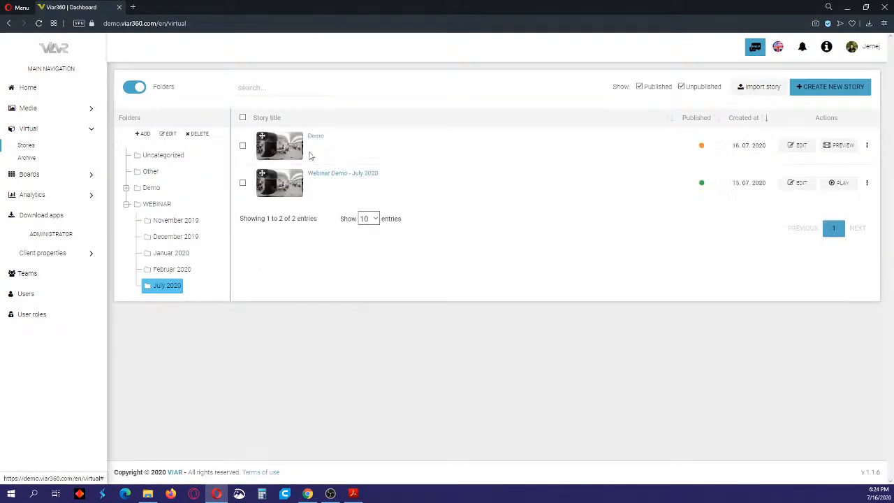
left_click(340, 178)
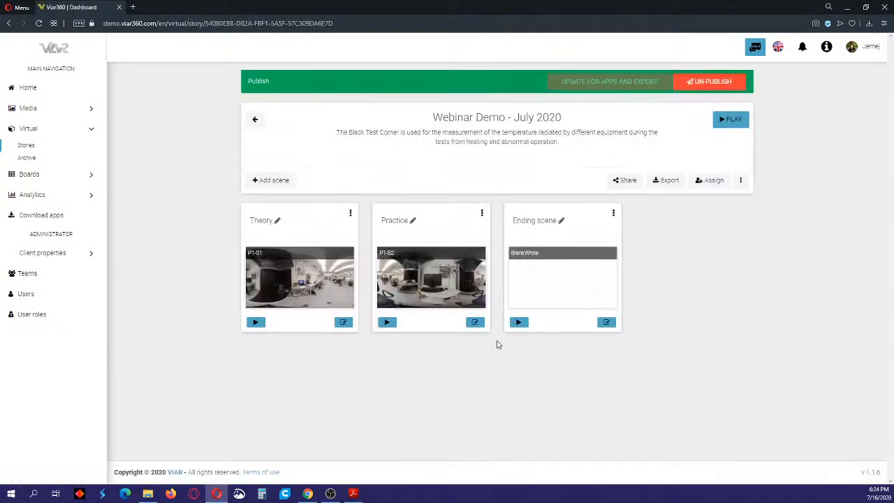
left_click(388, 322)
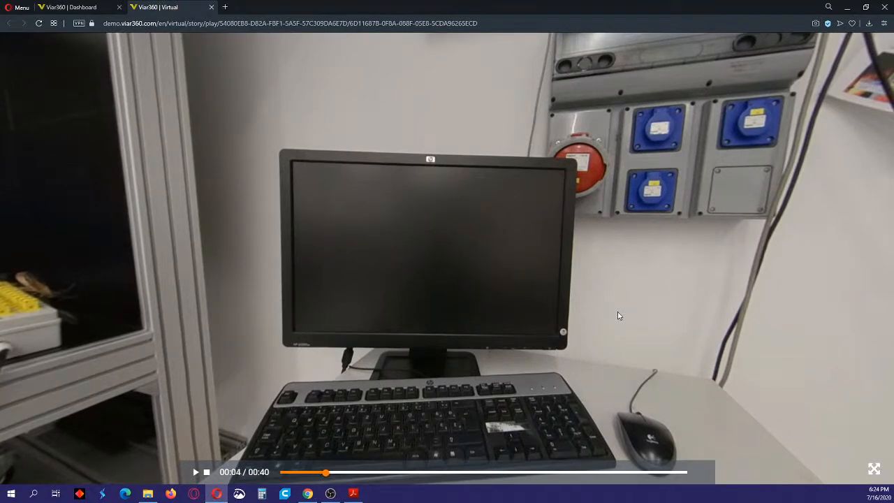
- Answer the three "Let's check what you know!" questions, choosing mechanical parts and 100 sensors for the first two, and close the playback
mouse_move(364, 264)
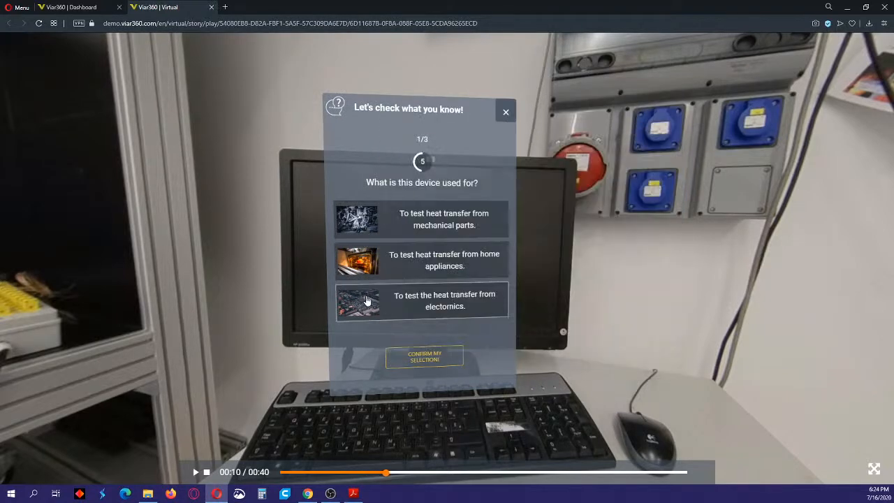
left_click(420, 231)
left_click(435, 367)
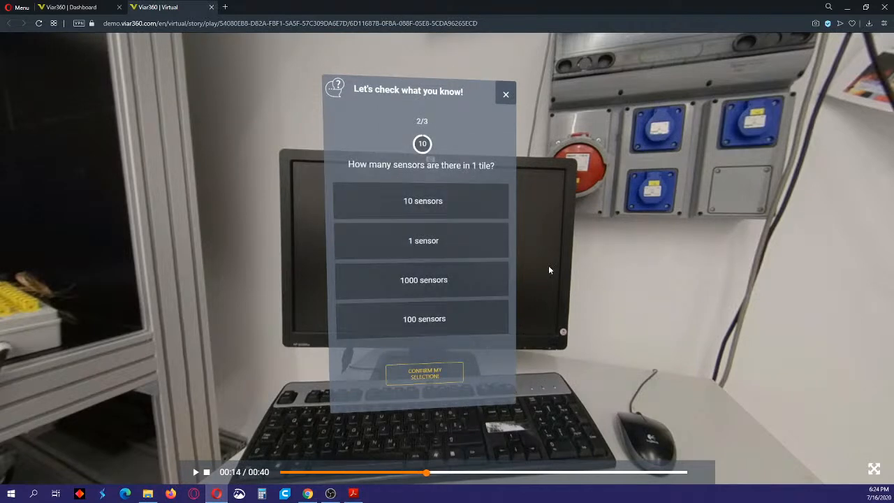
left_click(455, 325)
left_click(439, 373)
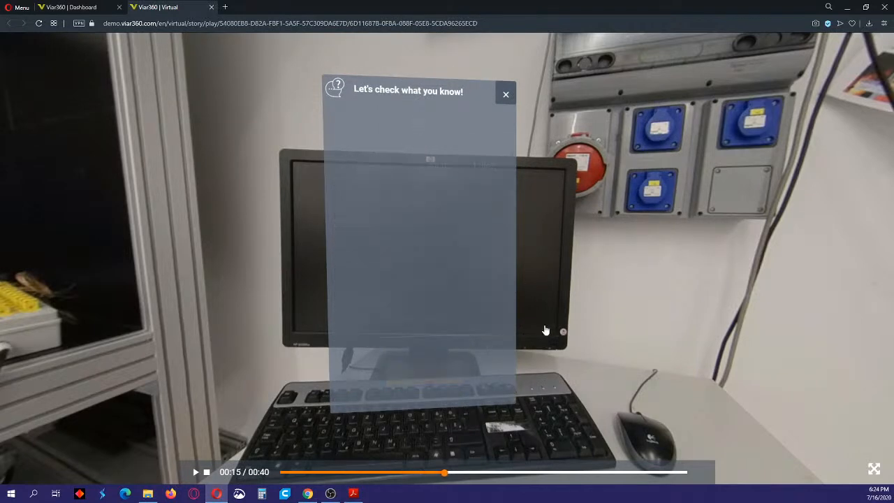
left_click(452, 259)
left_click(439, 358)
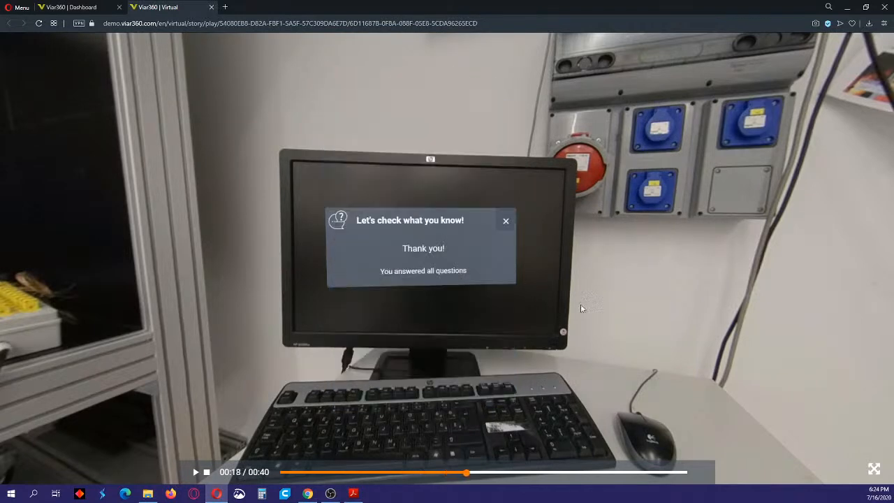
left_click(507, 220)
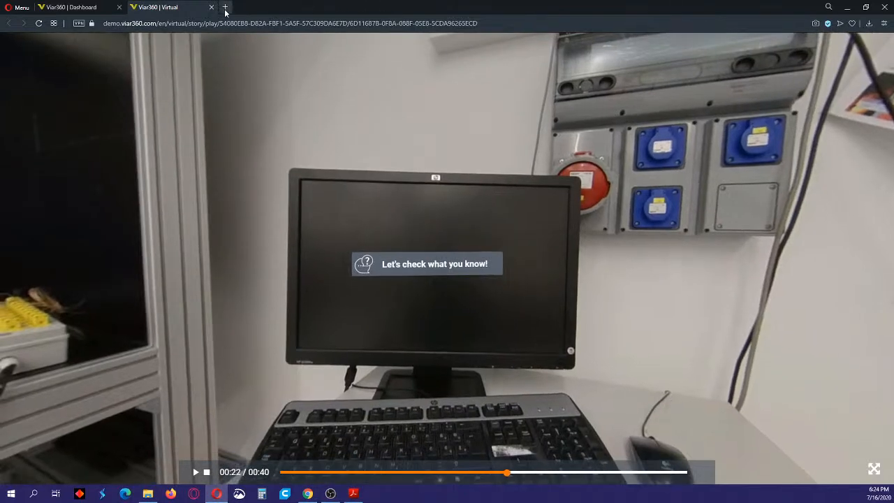
left_click(212, 8)
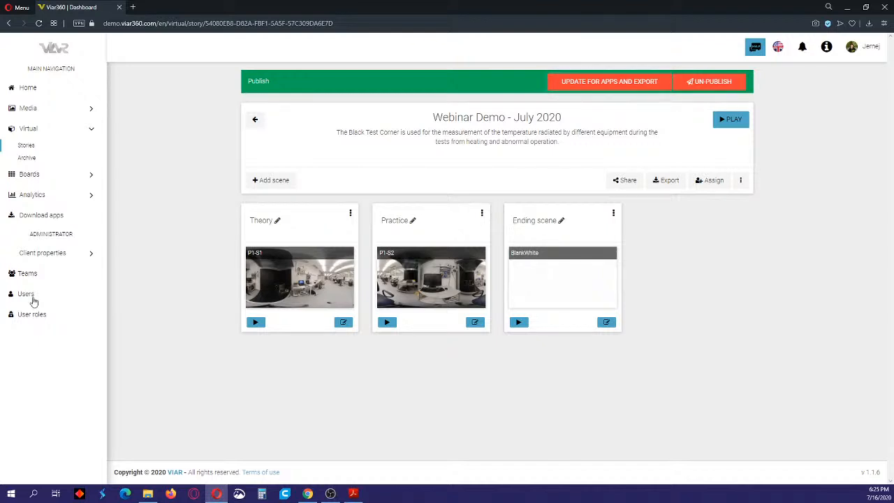
- Open the Practice scene for editing, examine its question hotspot's general and additional style settings, and cancel without changes
left_click(475, 322)
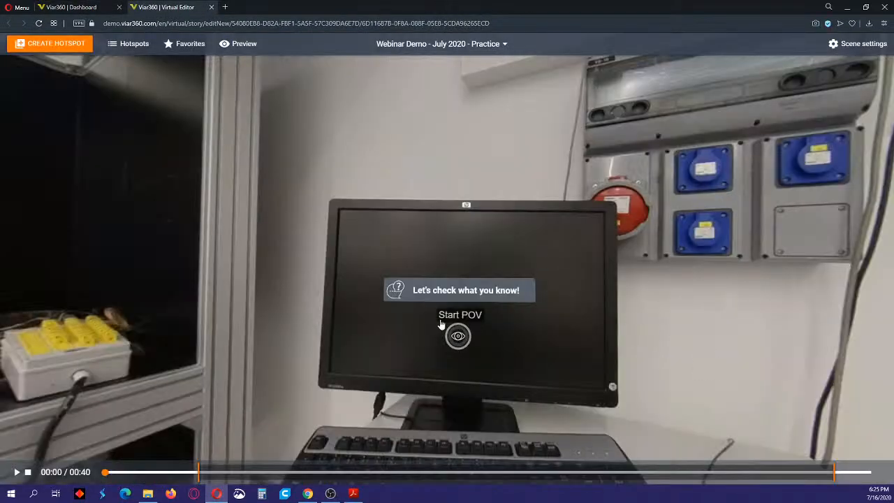
left_click(447, 292)
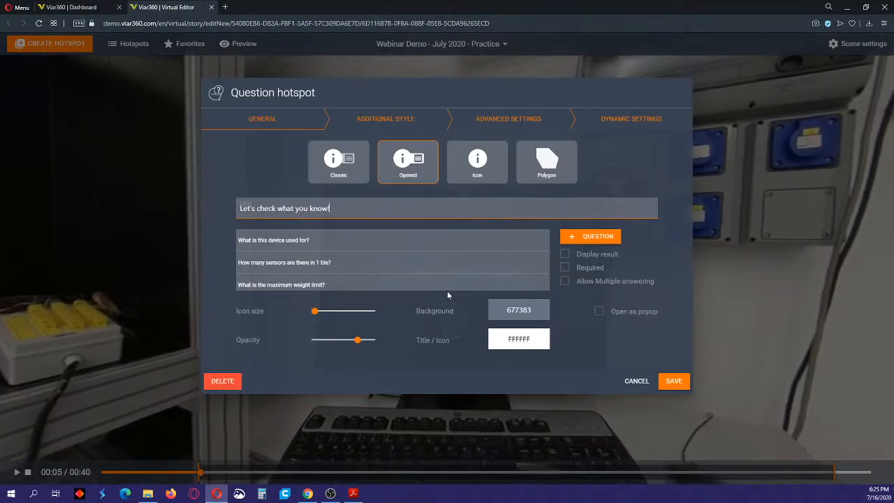
left_click(371, 114)
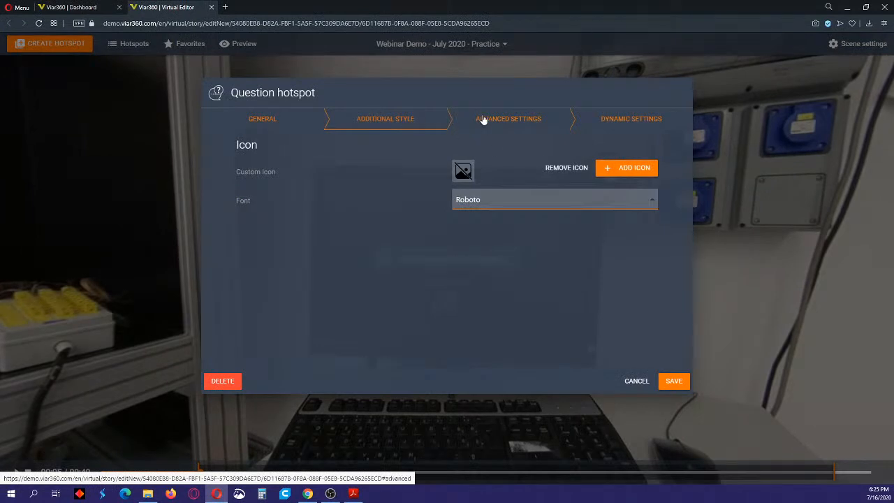
left_click(262, 120)
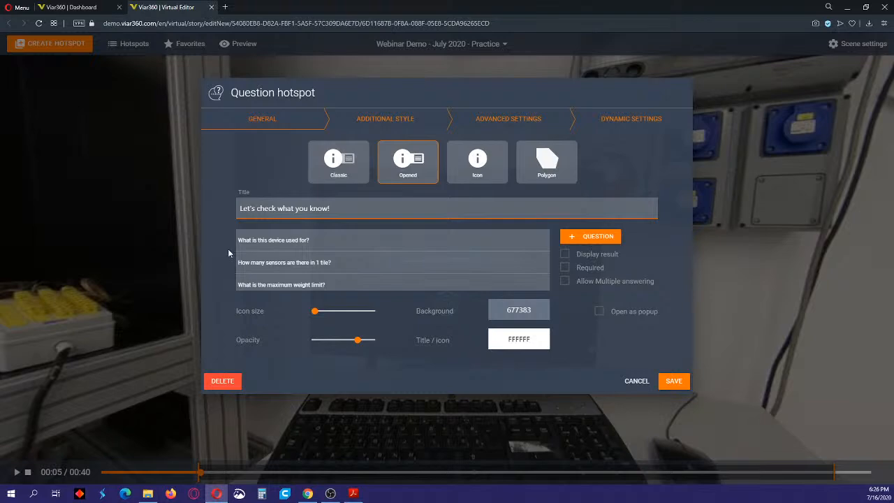
left_click(633, 381)
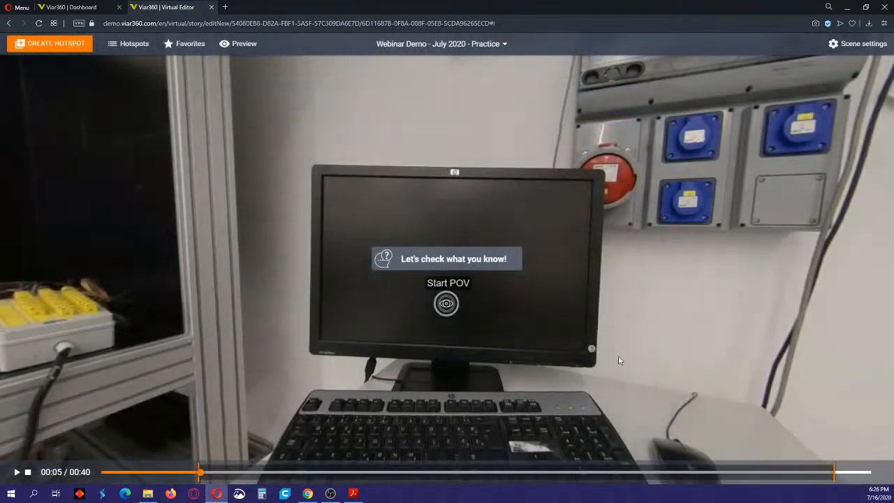
- Examine the Practice scene's hotspot list, the favorite hotspots, and the scene settings, leaving everything without changes
left_click(124, 44)
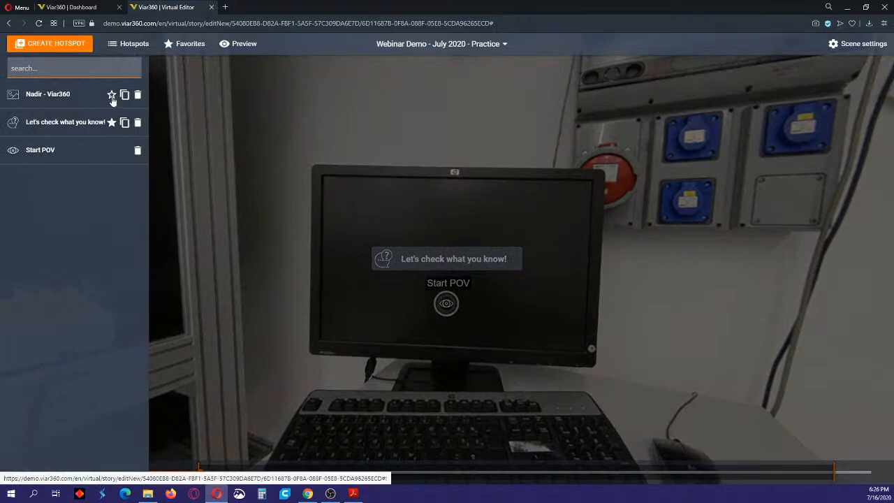
left_click(186, 44)
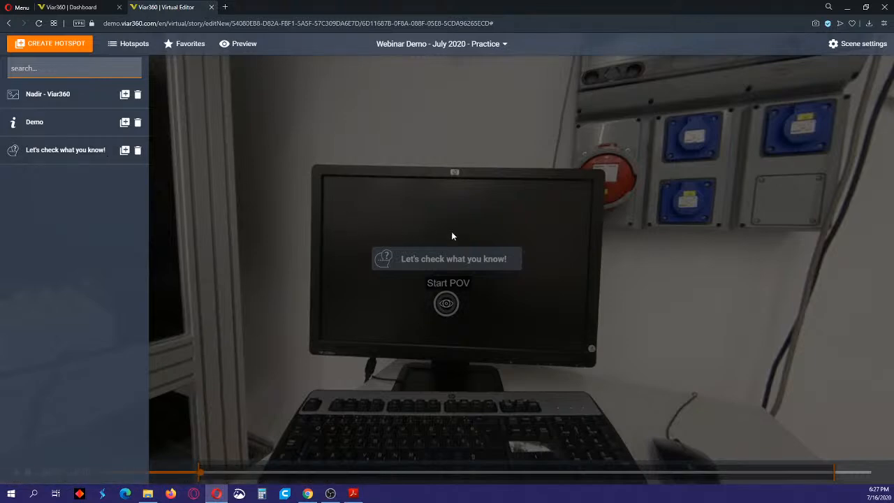
left_click(643, 207)
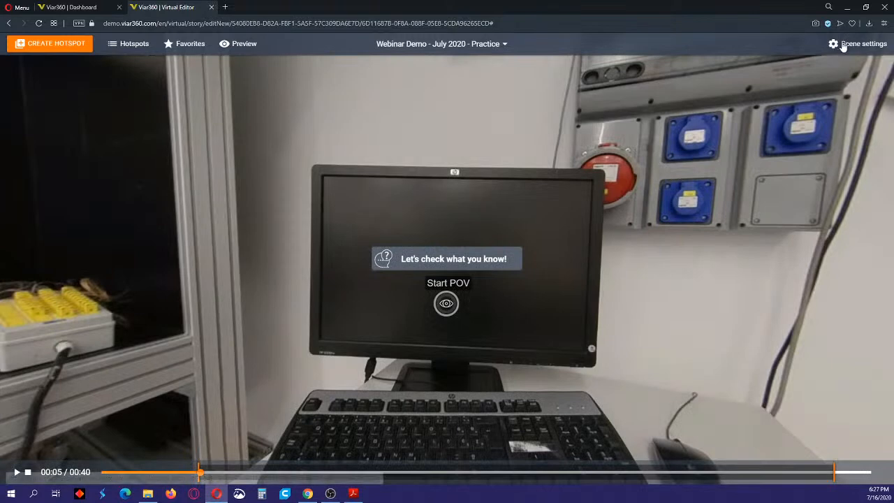
left_click(852, 45)
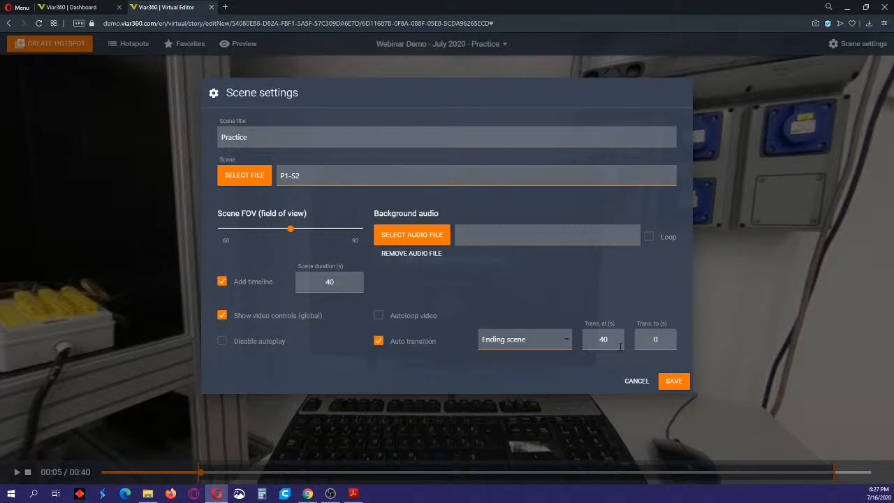
left_click(635, 382)
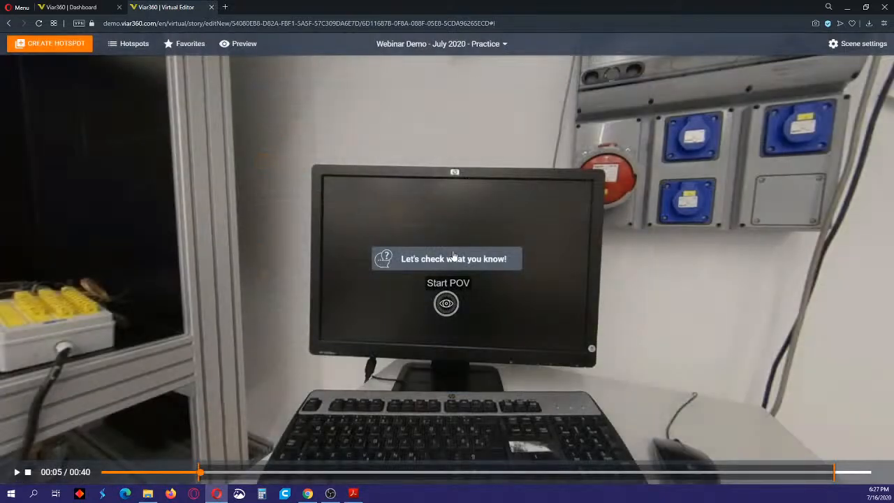
- Look through the fonts available for the "Let's check what you know!" question hotspot without choosing another one
left_click(454, 258)
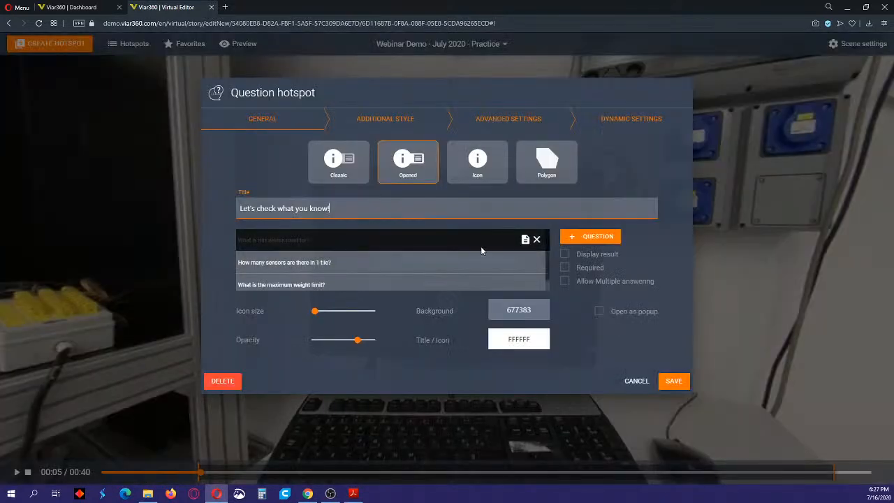
left_click(381, 123)
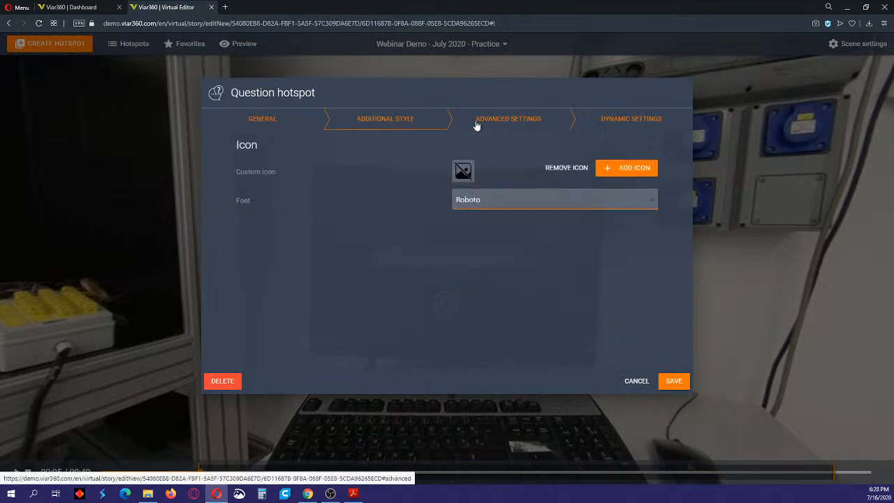
left_click(510, 202)
scroll(612, 230, "up", 5)
scroll(608, 231, "down", 5)
scroll(606, 230, "down", 1)
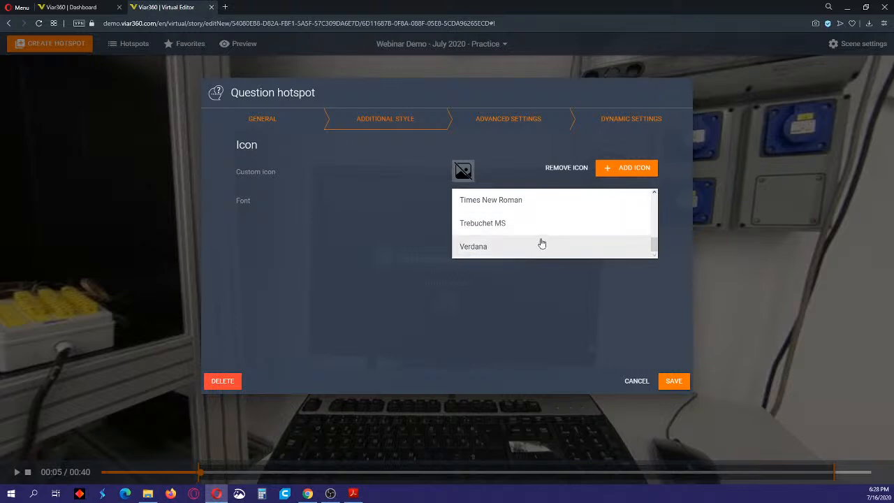
scroll(542, 243, "up", 6)
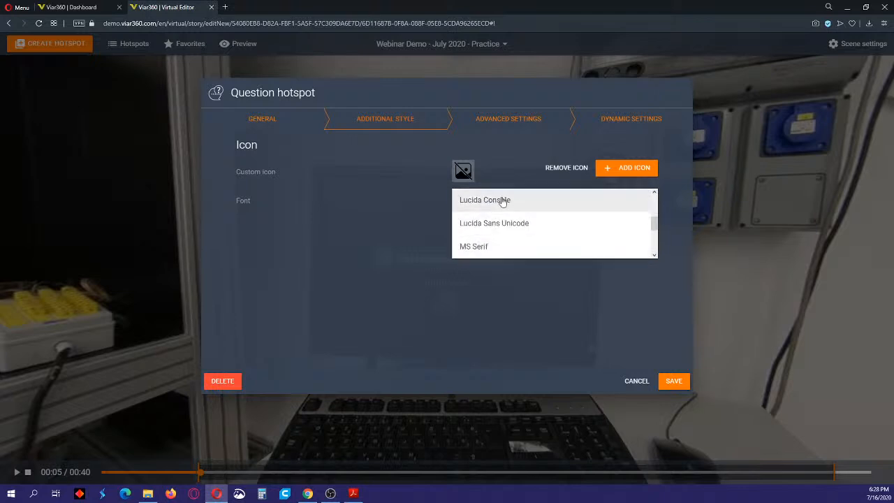
left_click(563, 320)
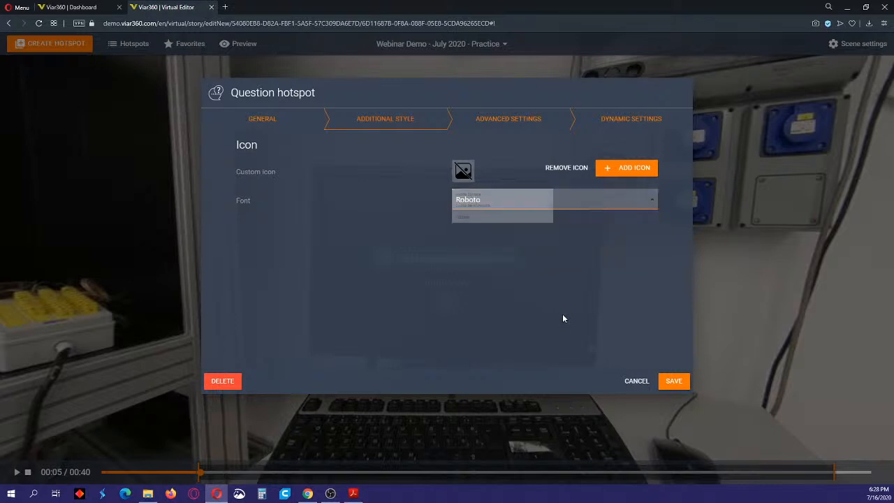
- Review the question hotspot's general and additional style settings again, cancel without changes, and switch to the presentation slides
left_click(292, 118)
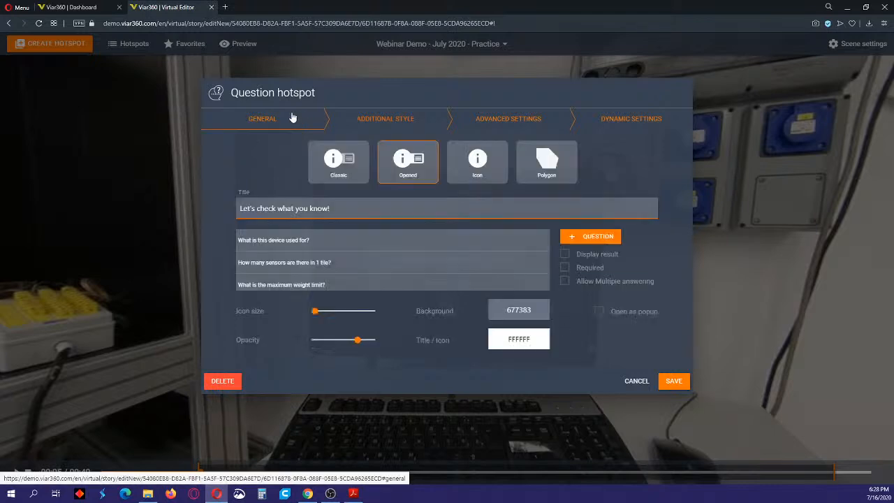
left_click(403, 123)
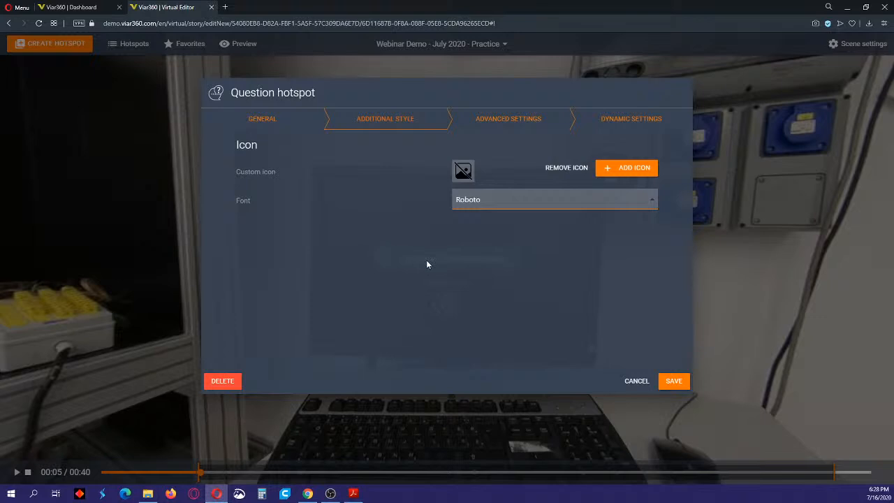
left_click(277, 127)
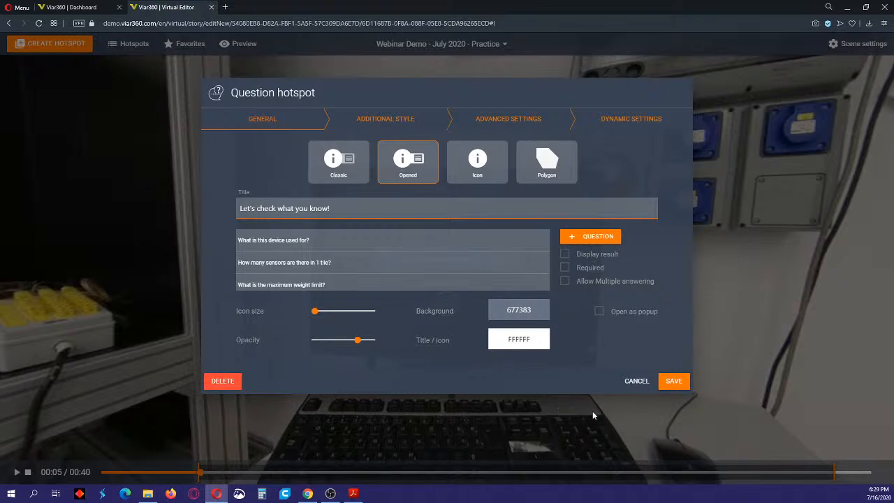
left_click(636, 382)
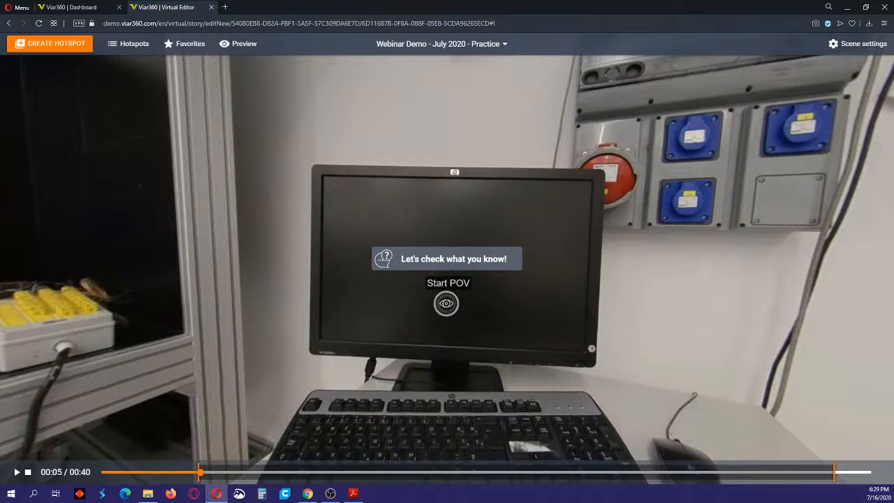
key("alt+Tab")
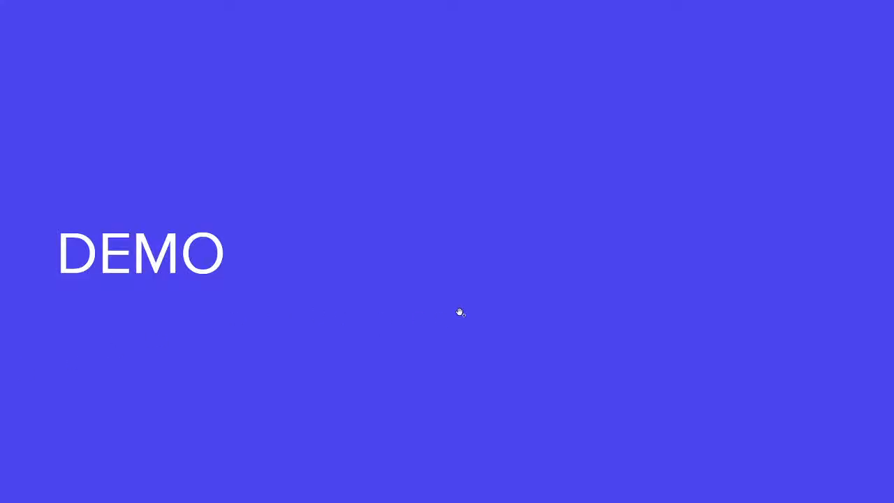